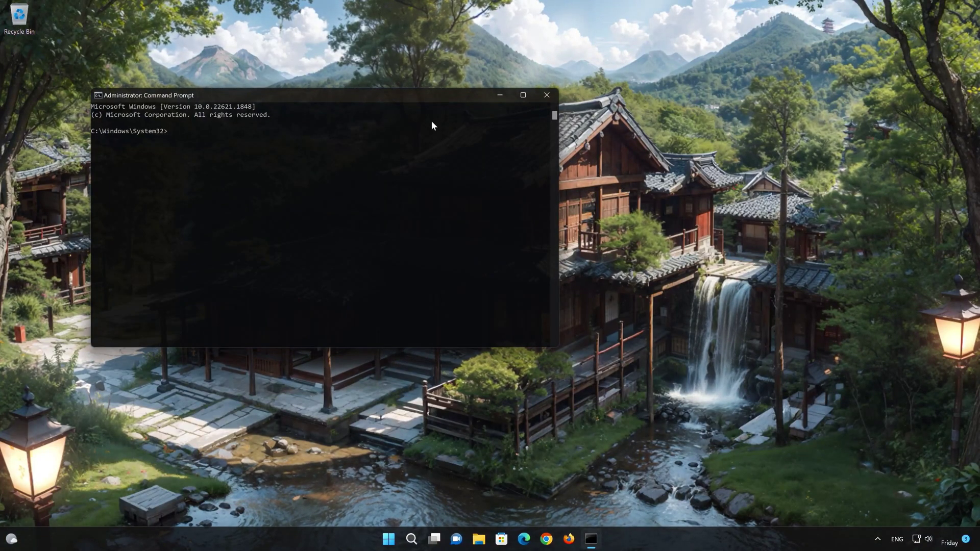
Step: Run the sfc /scannow system file check in the elevated Command Prompt and close the session with exit
drag(415, 97, 599, 145)
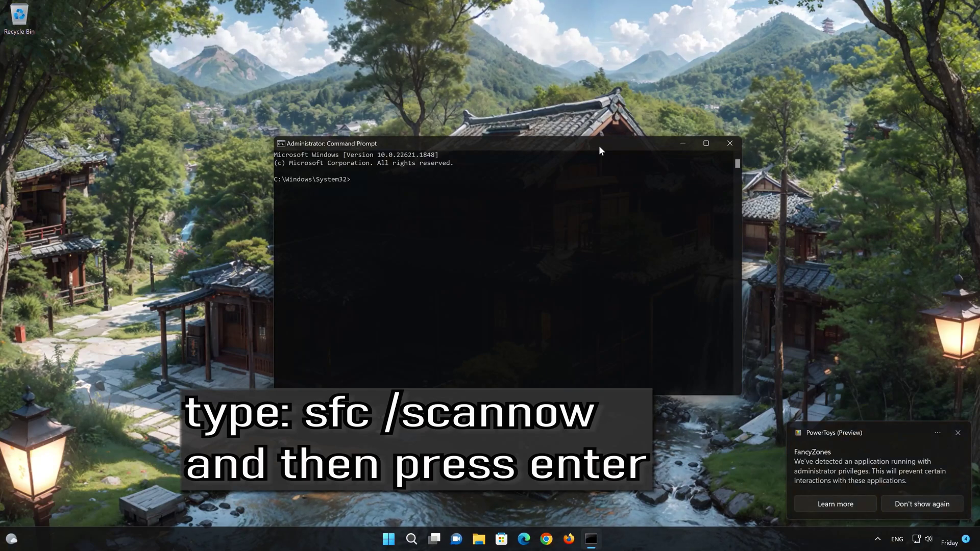
text(sfc)
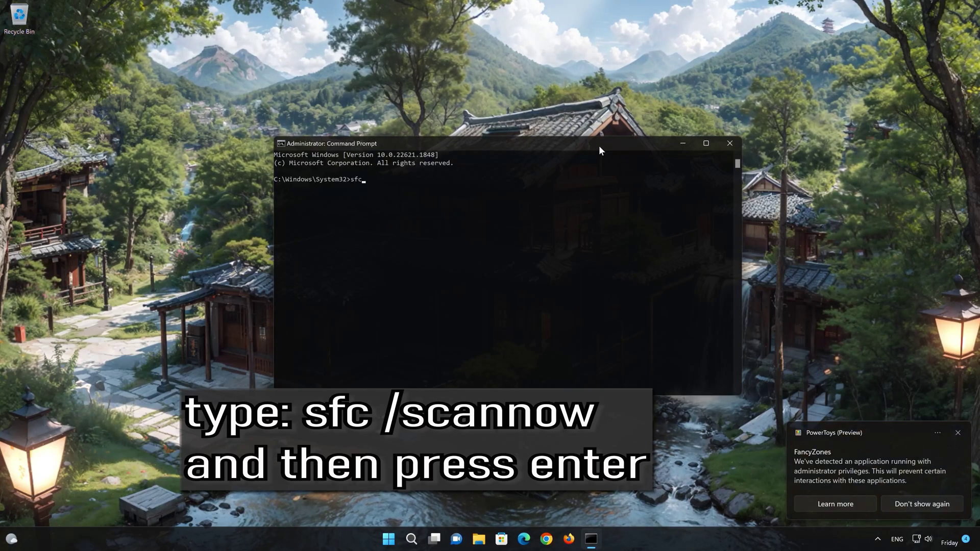
text( /scannow)
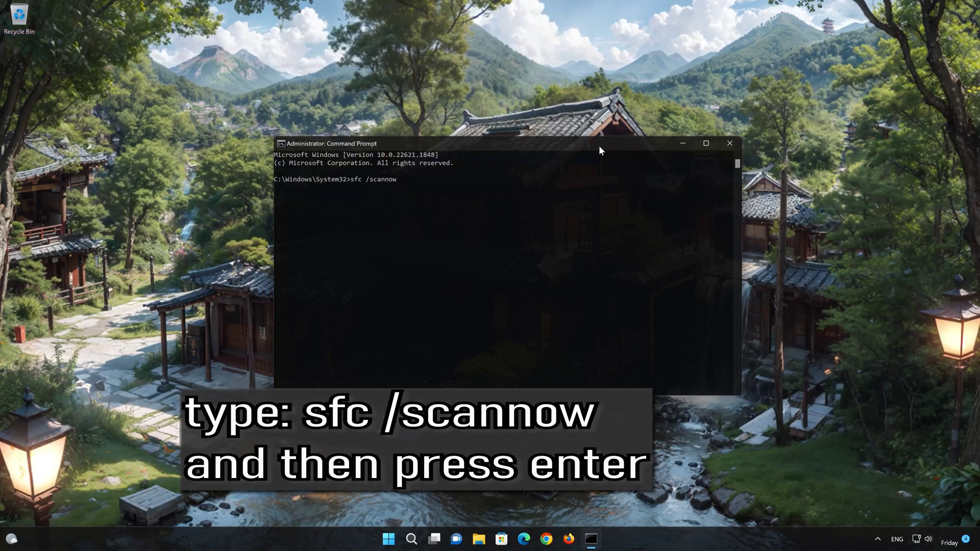
key(Return)
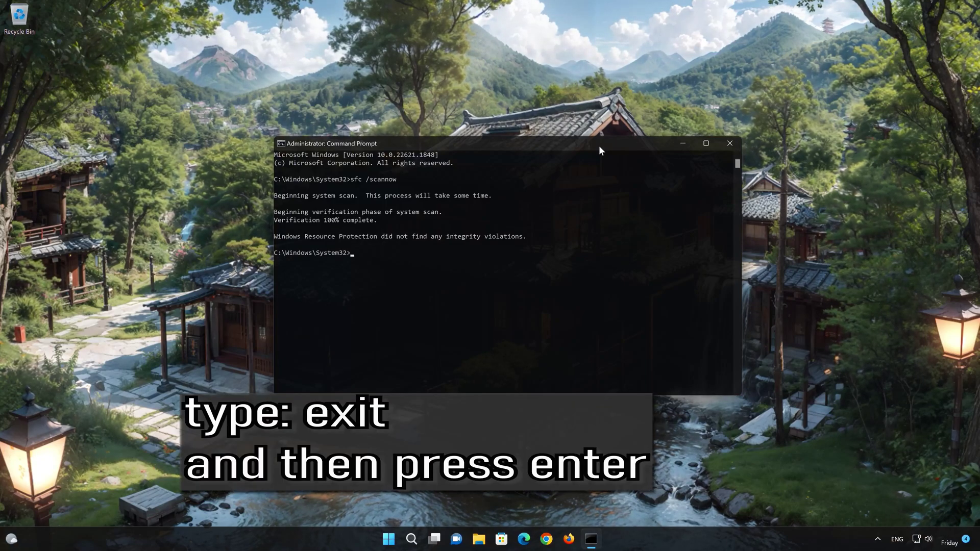
text(exit)
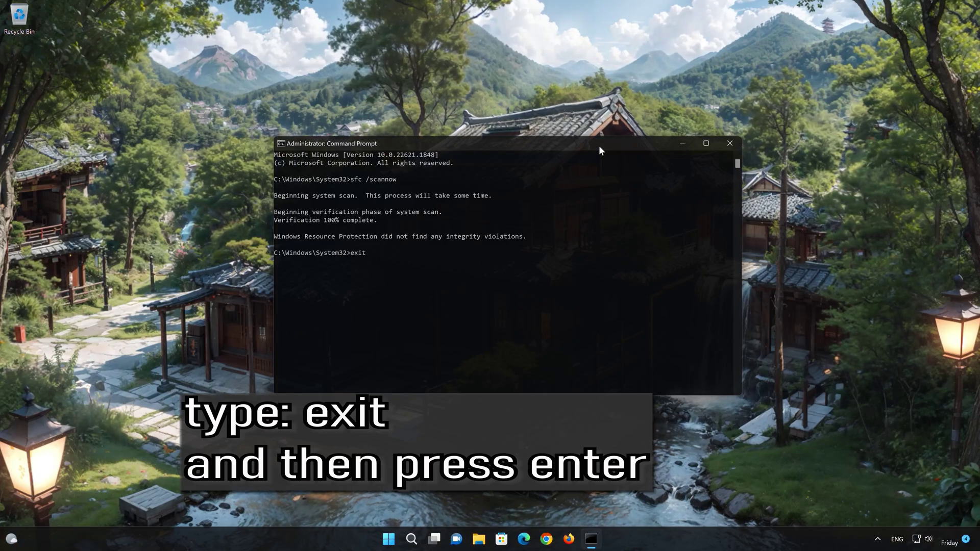
key(Return)
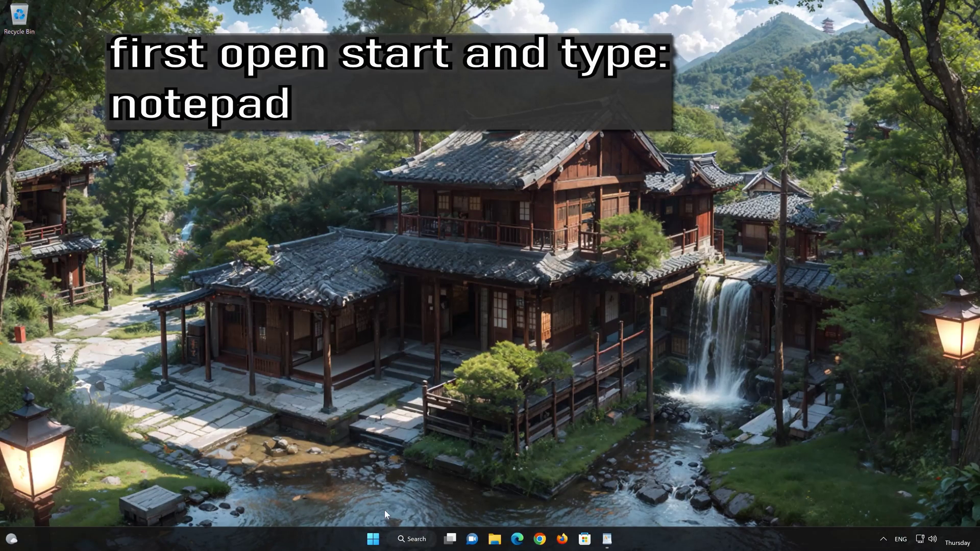
Step: Search for notepad in Start and open the Notepad app with a blank document
click(373, 540)
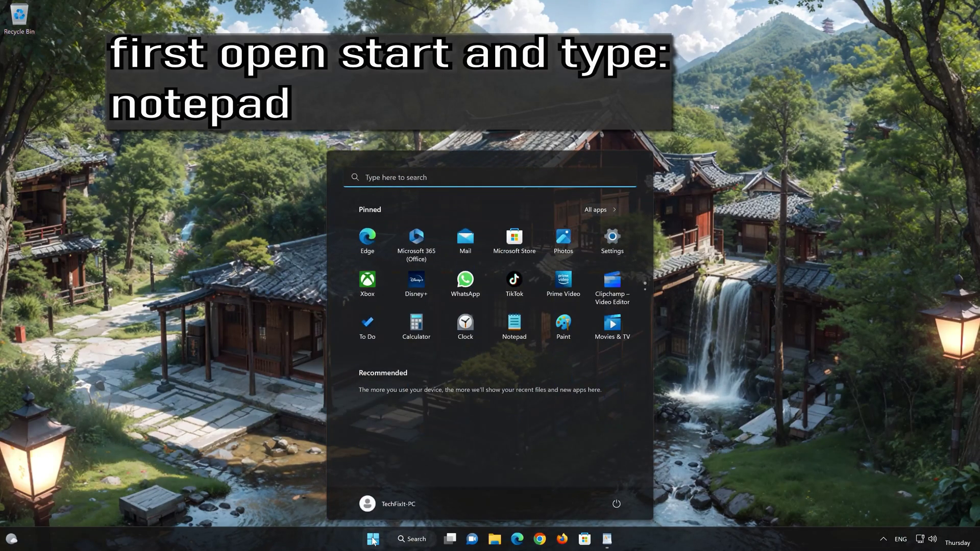
text(notepad)
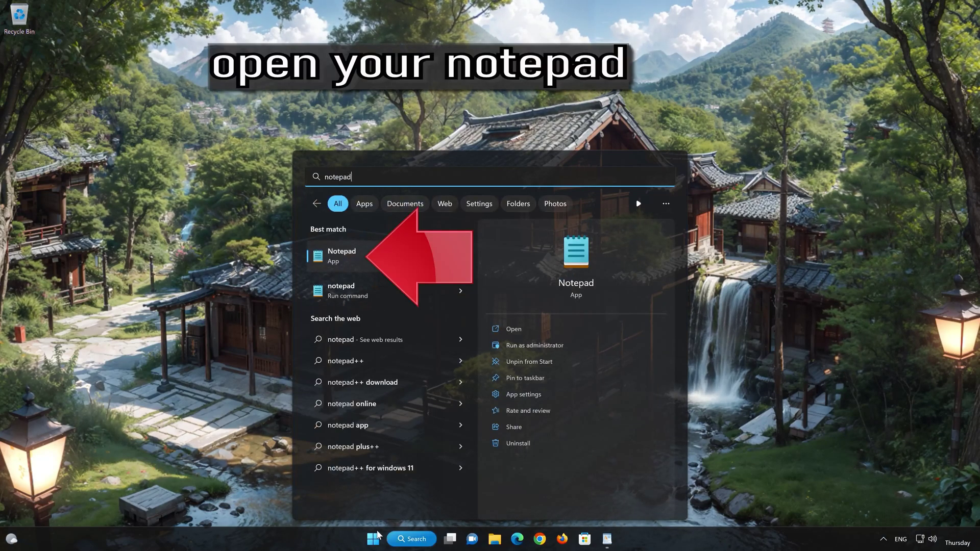
click(390, 253)
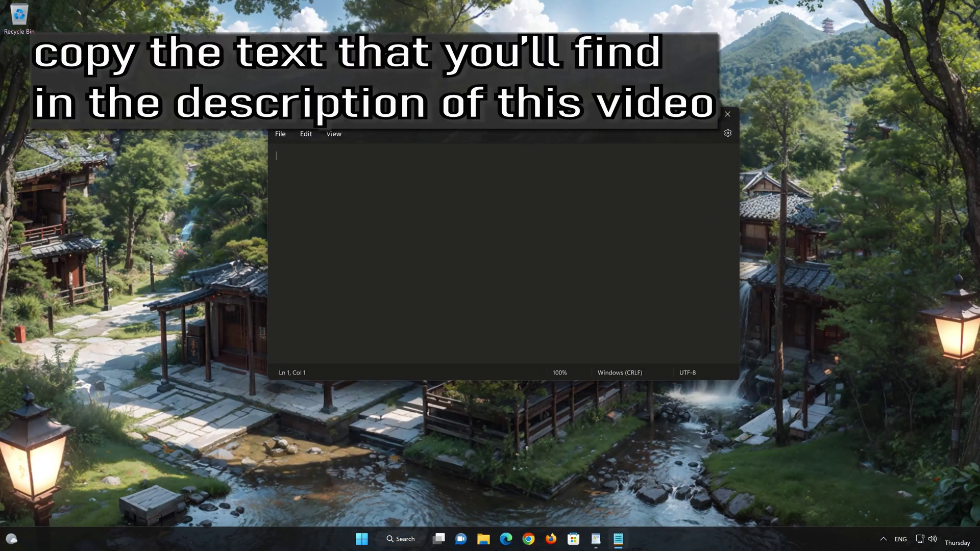
Step: Copy the whole command list, from net stop bits to net start cryptsvc, from the WordPad document into the blank Notepad file
key(alt+Tab)
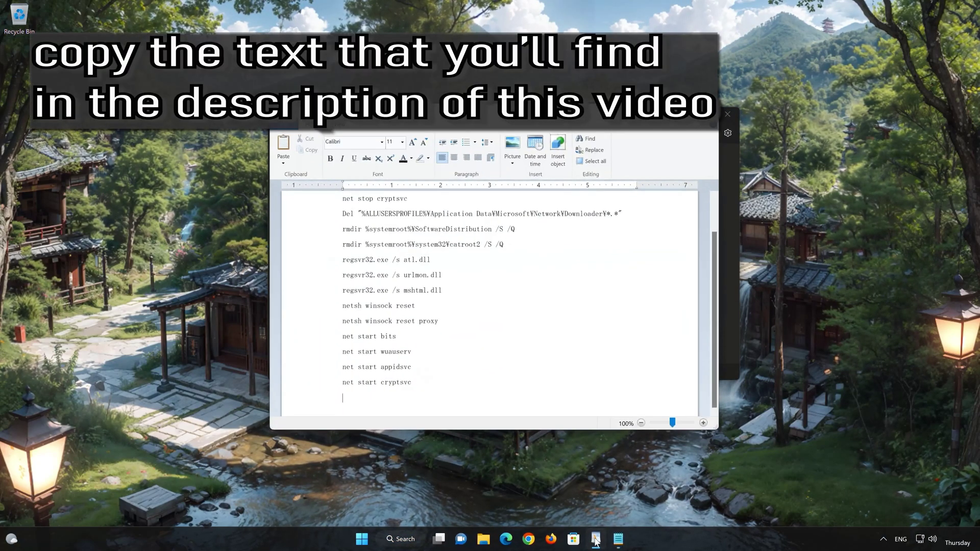
drag(352, 398, 353, 210)
right_click(352, 210)
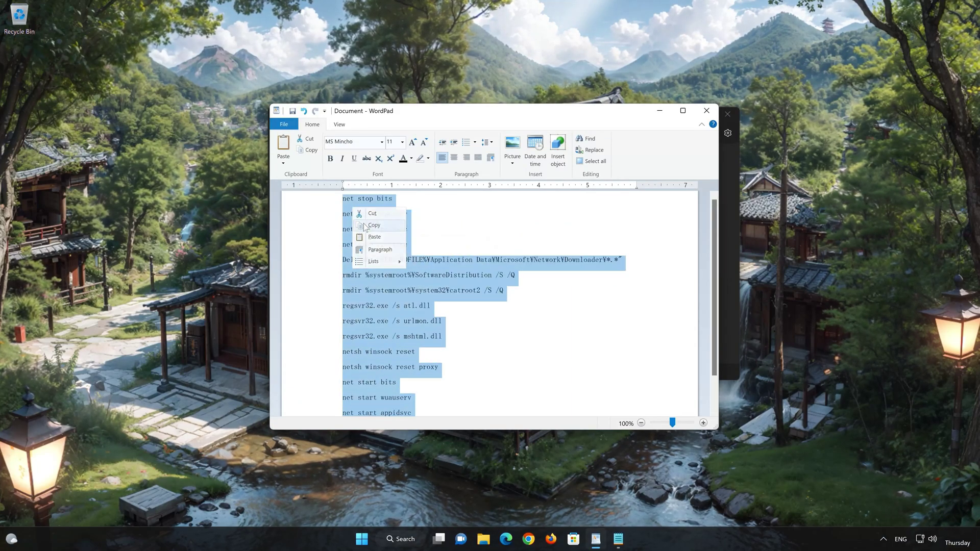
click(372, 226)
key(alt+Tab)
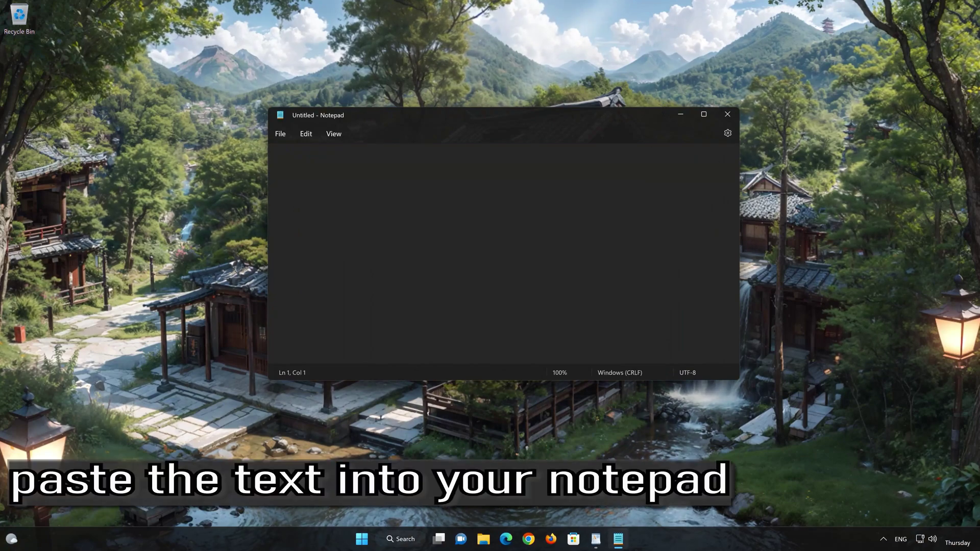
right_click(312, 172)
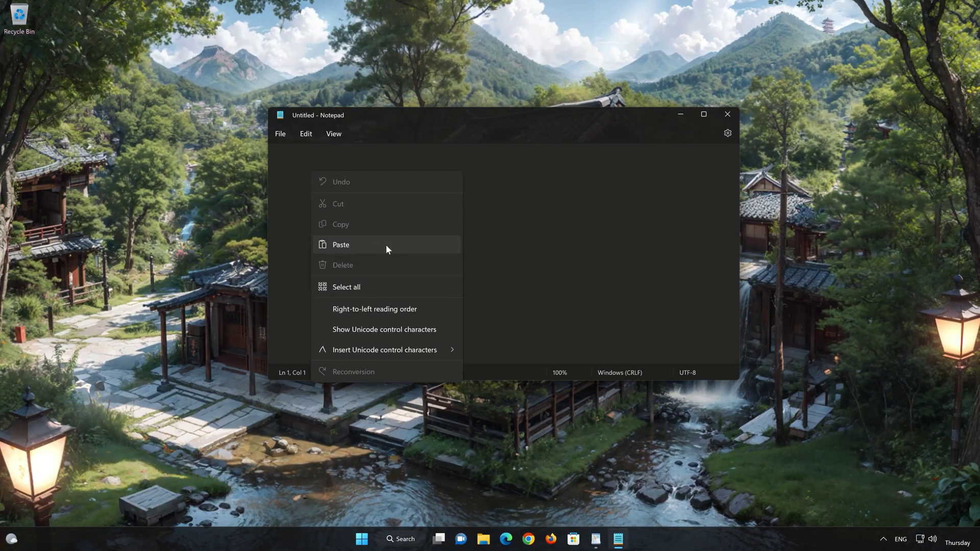
click(361, 244)
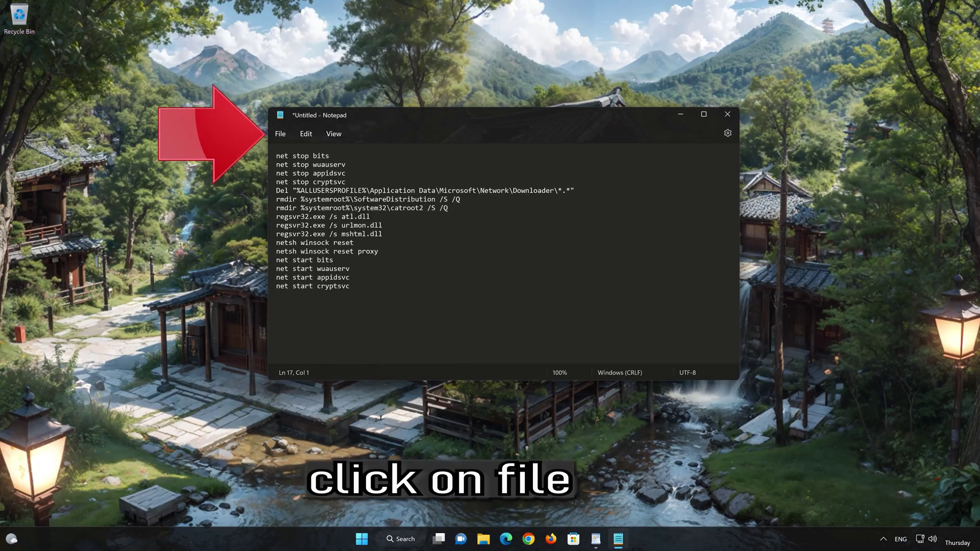
Step: Save the Notepad file to the Desktop as FIX.BAT with the type All files, and close Notepad
click(280, 135)
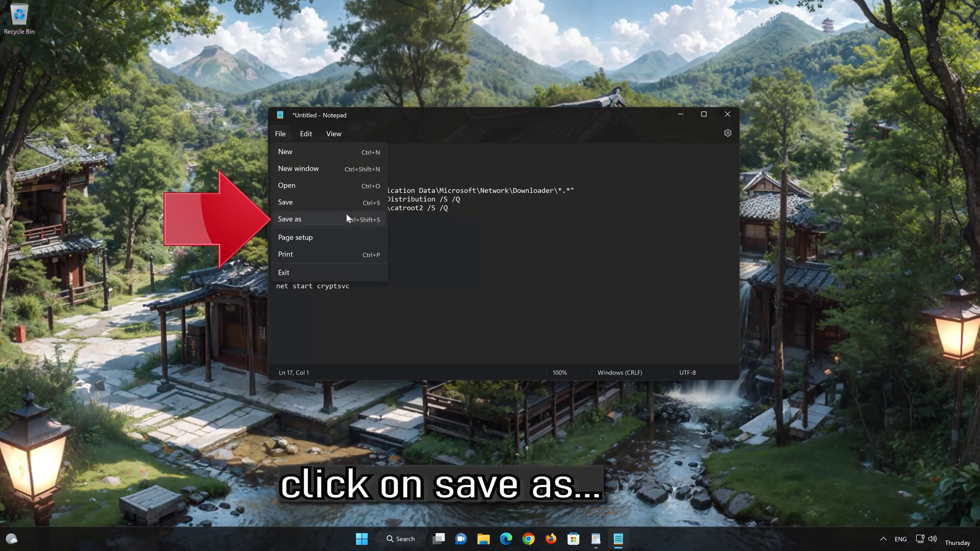
click(322, 220)
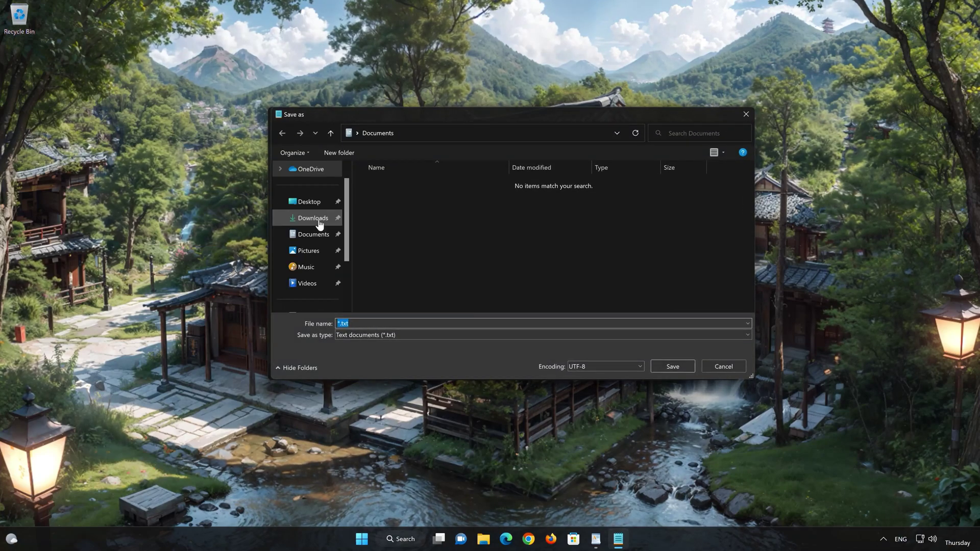
click(354, 333)
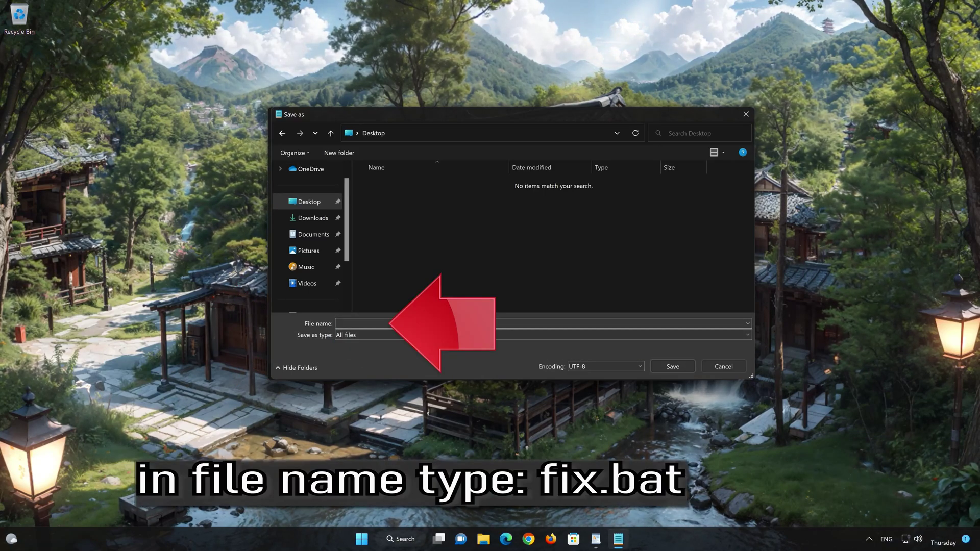
text(FI)
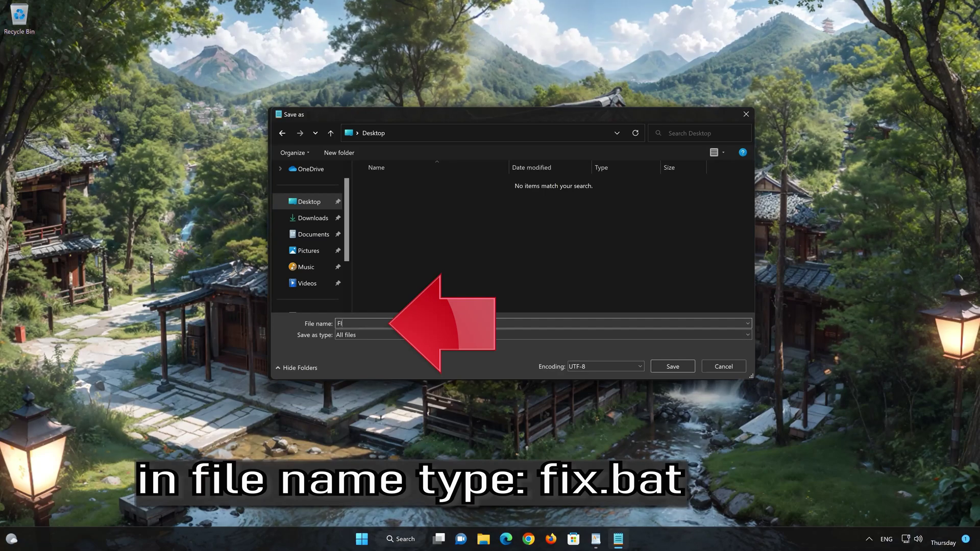
text(XBAT)
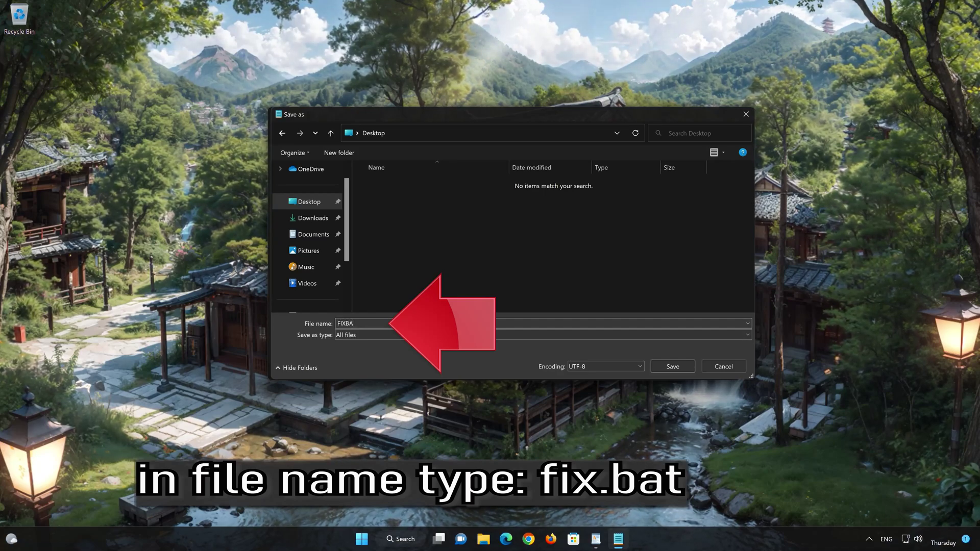
key(Left)
key(Left)
key(Left)
text(.)
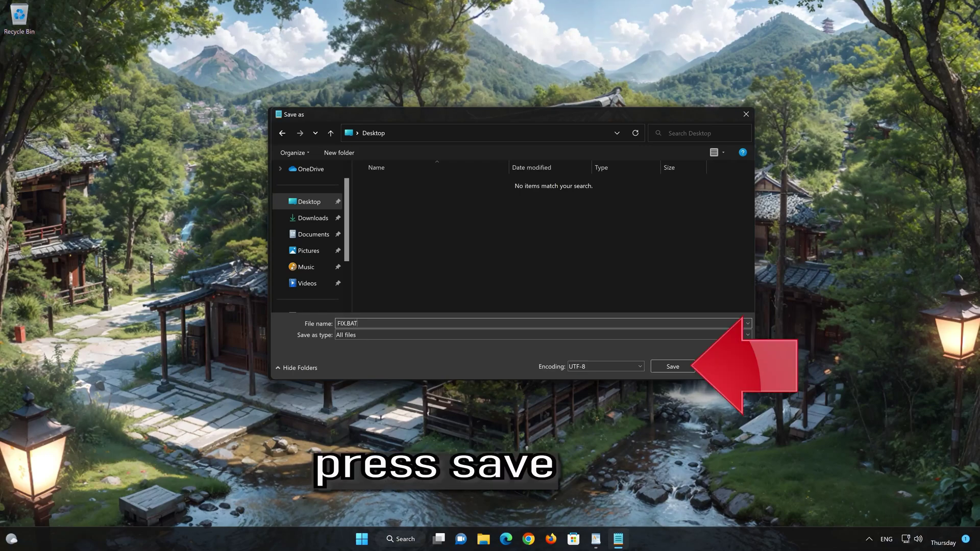
click(676, 368)
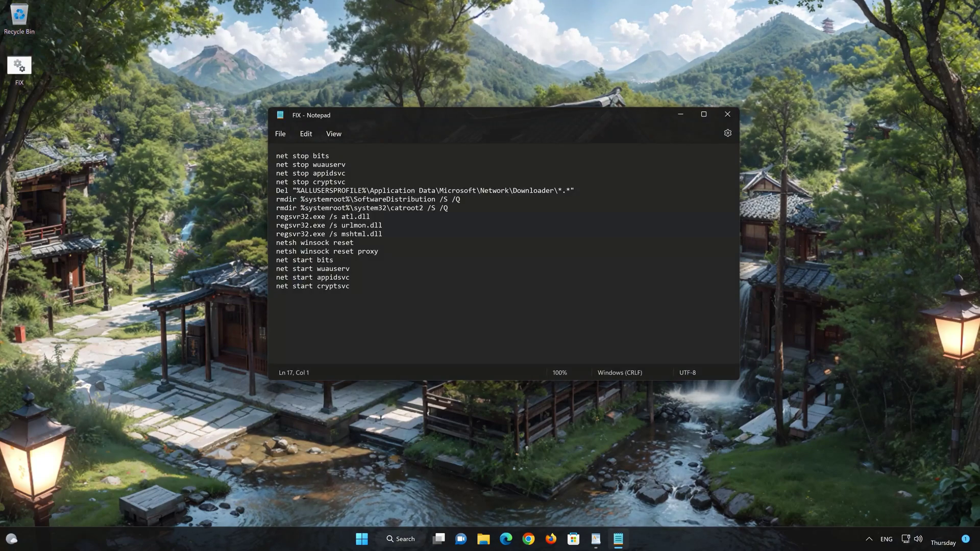
click(725, 115)
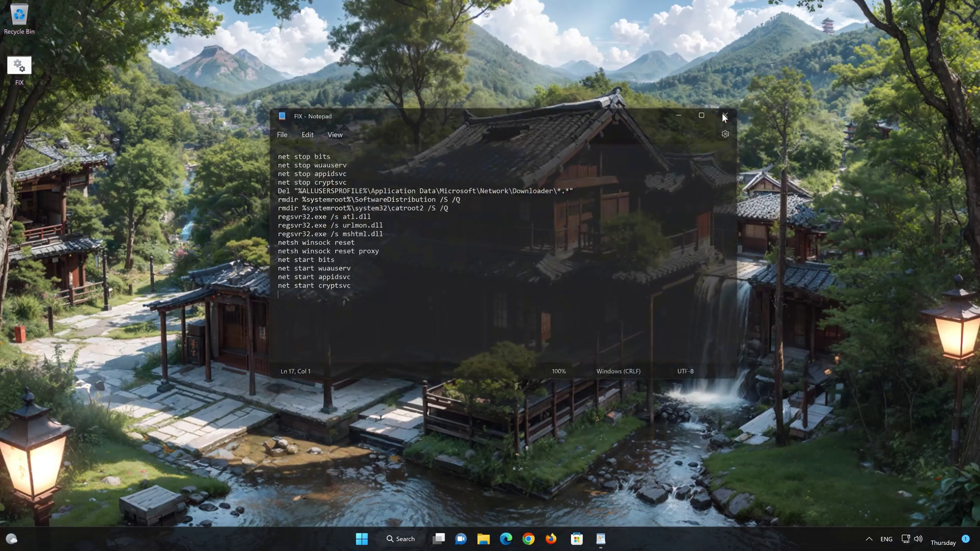
Step: Run the FIX batch file on the desktop as administrator, allow the changes, and answer Y to stopping the Application Identity service
right_click(22, 75)
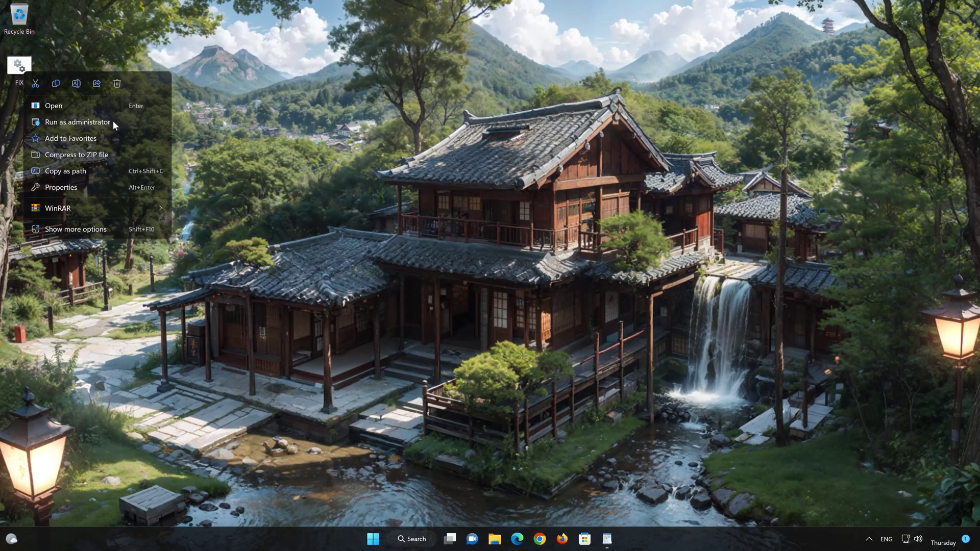
click(113, 122)
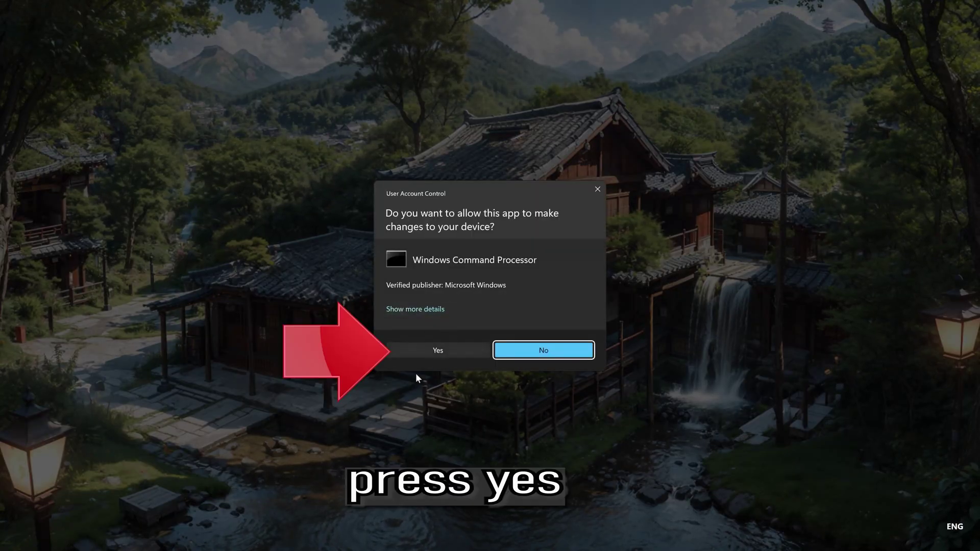
click(440, 352)
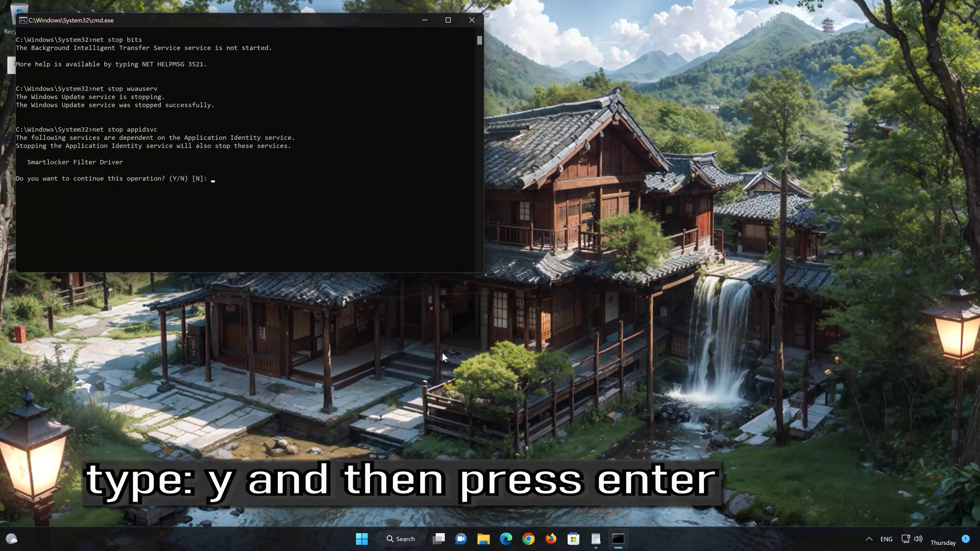
text(Y)
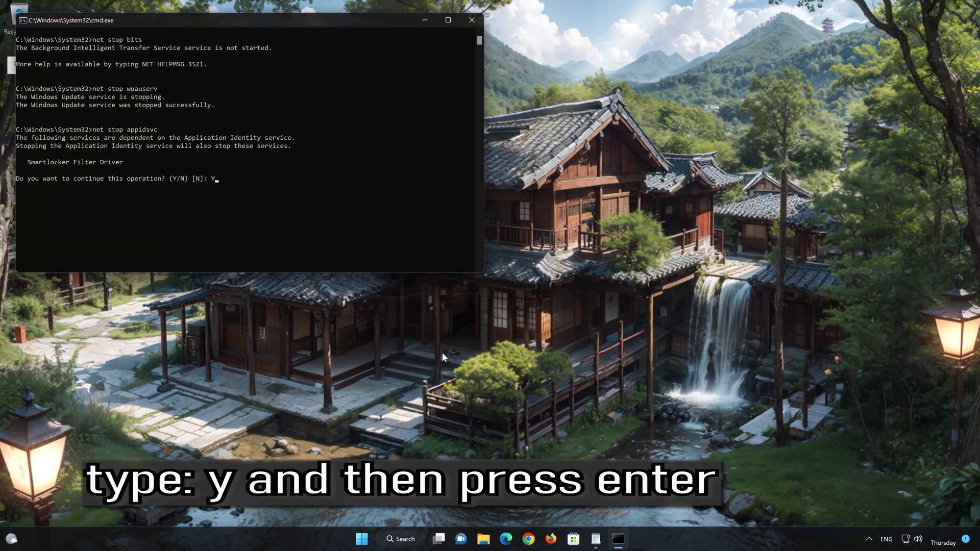
key(Return)
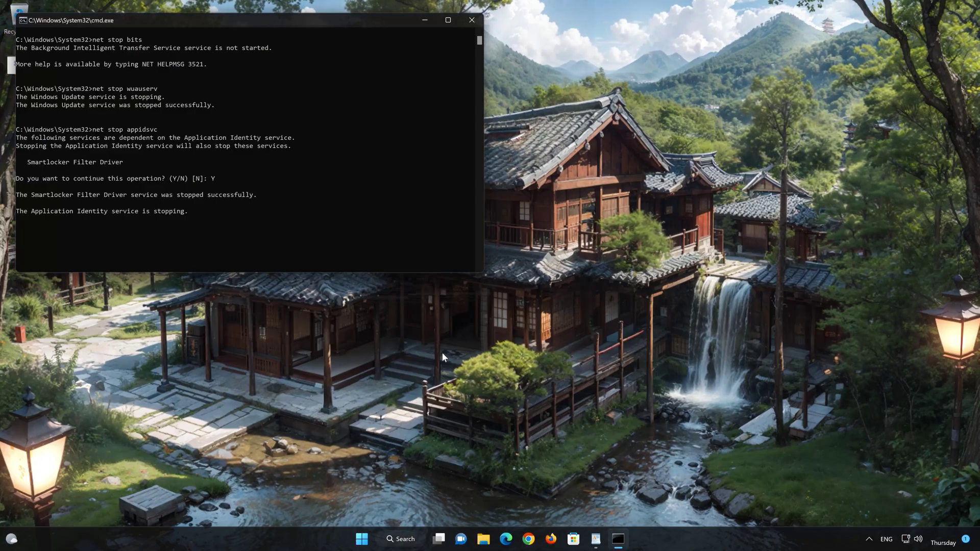
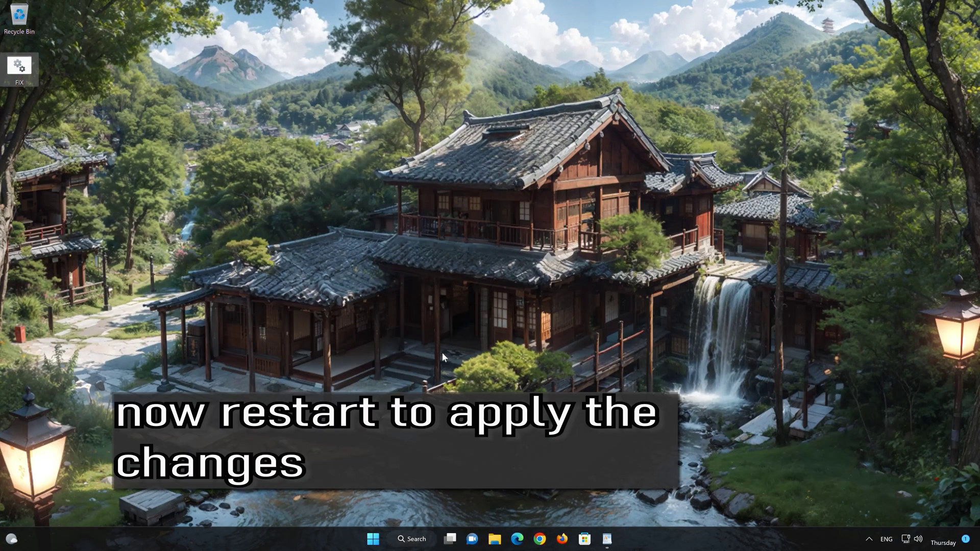
Step: Bring up the WordPad document containing the command list and close it
click(607, 539)
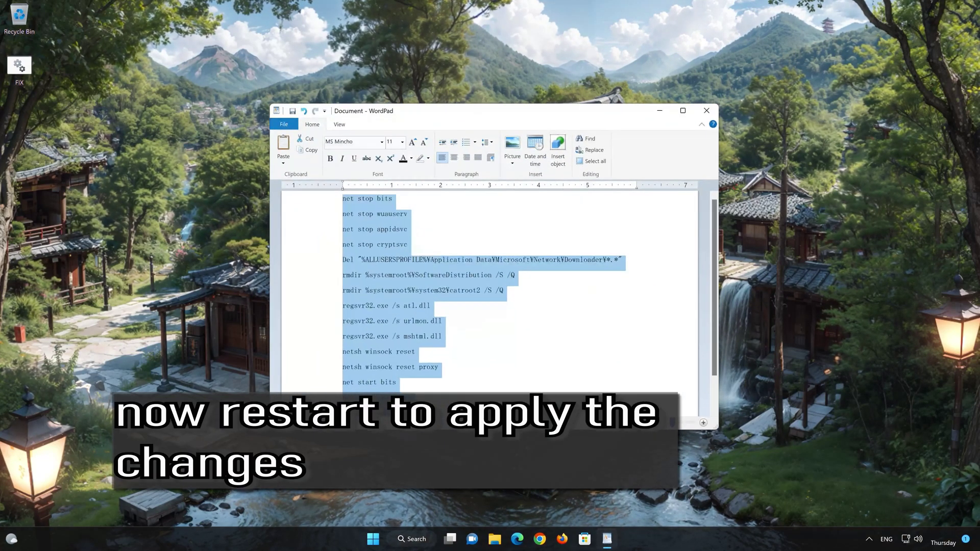
click(708, 112)
click(512, 274)
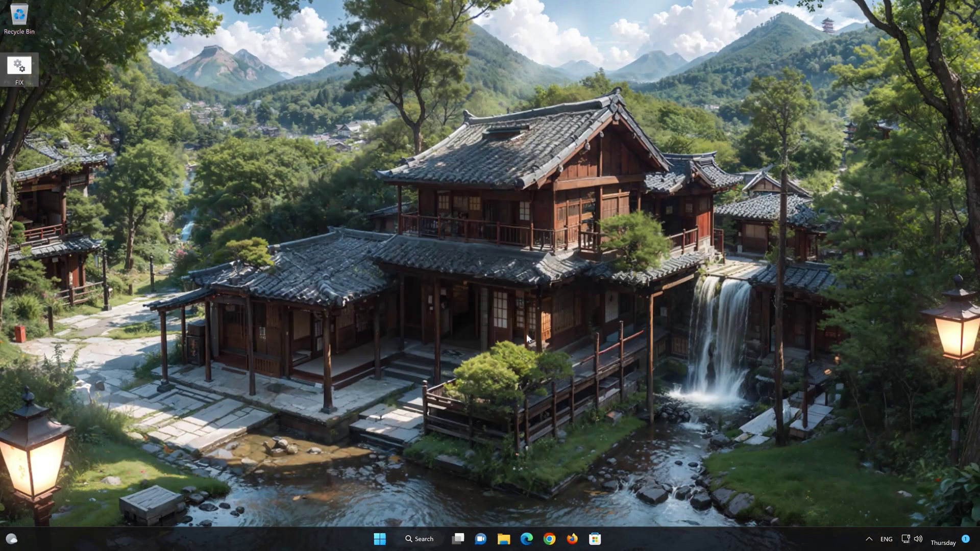
Step: Restart the computer to apply the changes made by the batch file
click(384, 539)
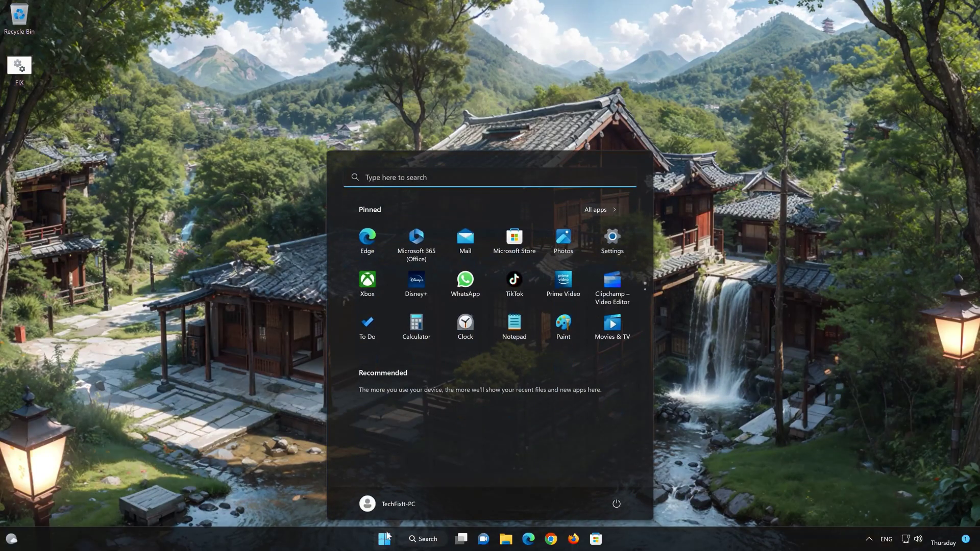
click(616, 504)
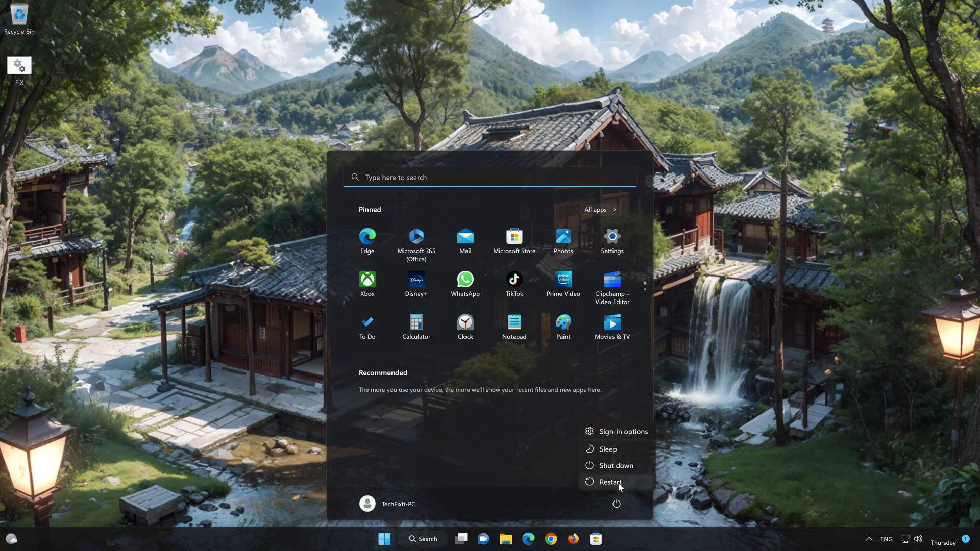
click(619, 482)
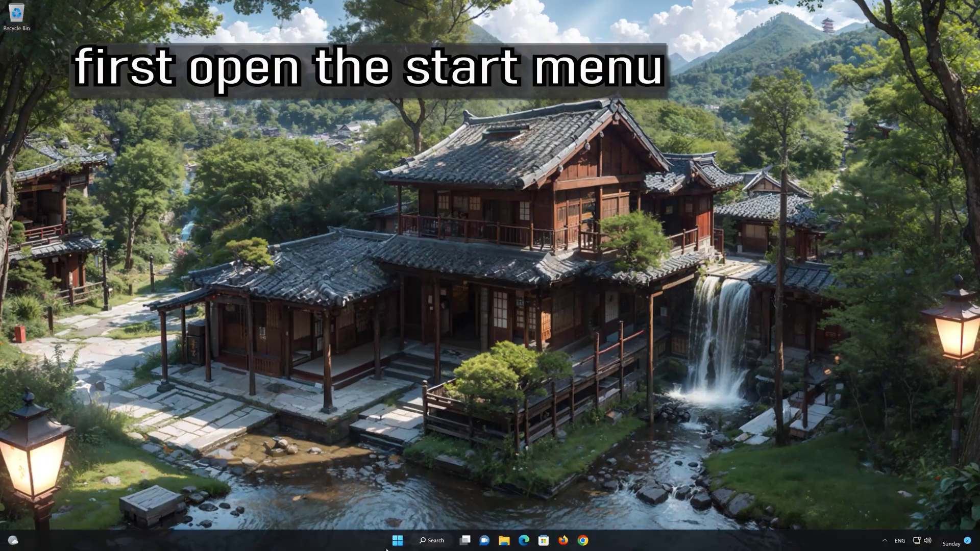
Step: Run the Windows Update troubleshooter from the other troubleshooters in the System settings
click(392, 544)
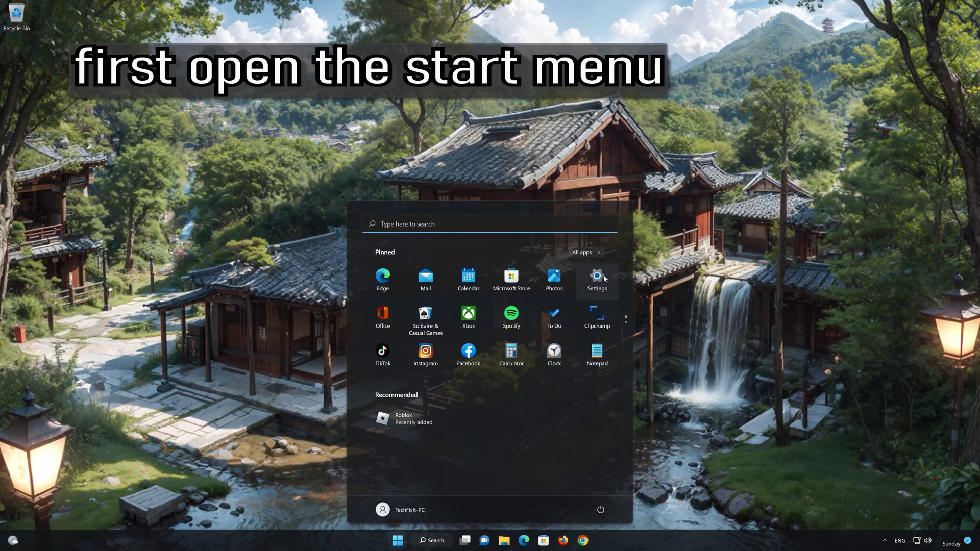
click(601, 289)
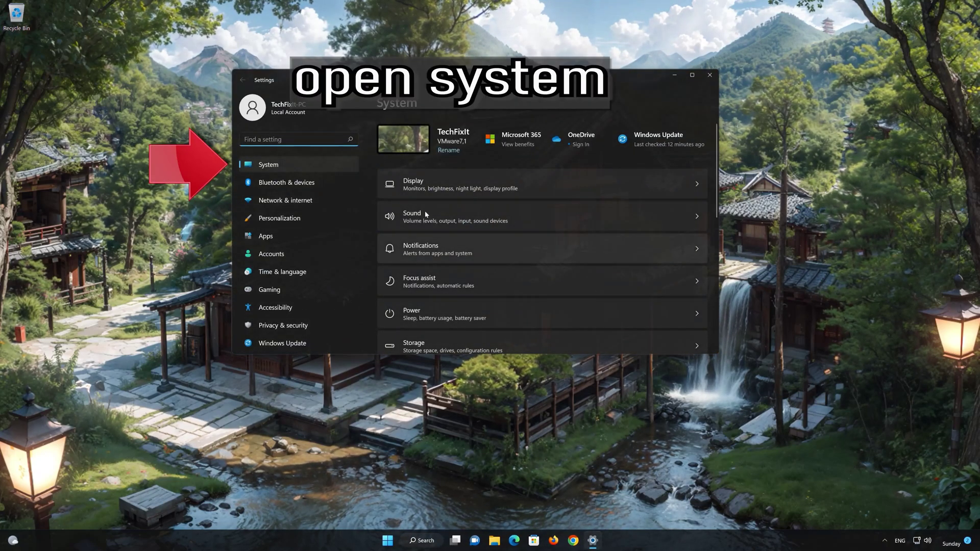
click(311, 167)
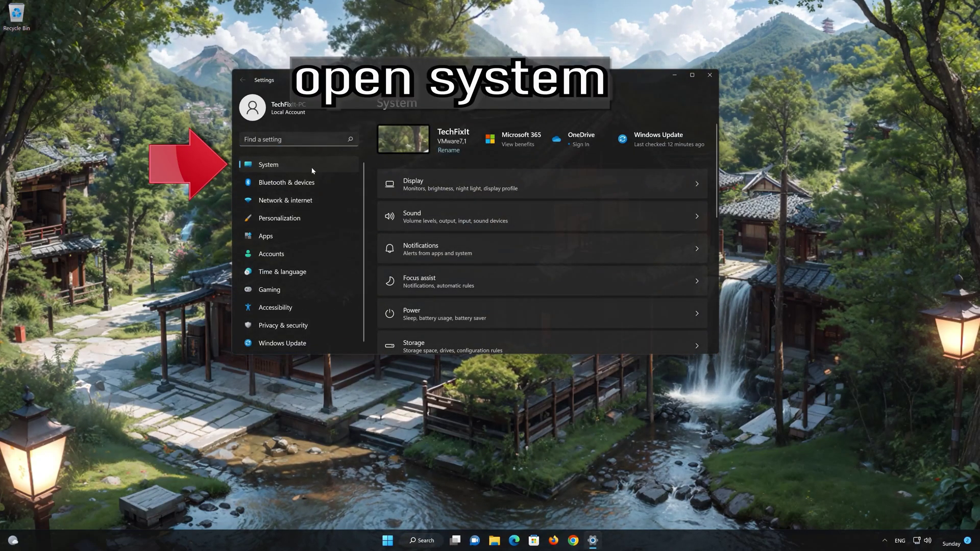
scroll(449, 217, down, 3)
scroll(448, 217, down, 3)
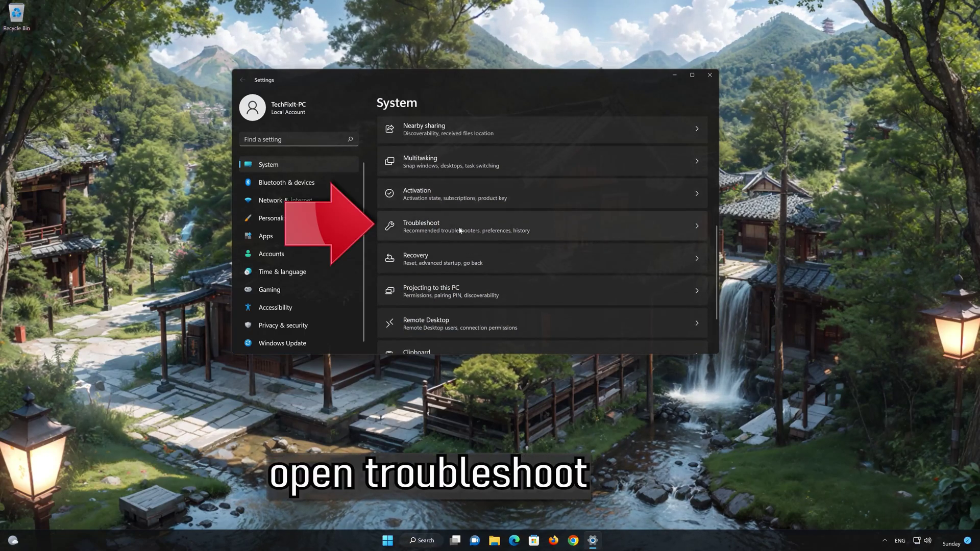
click(509, 225)
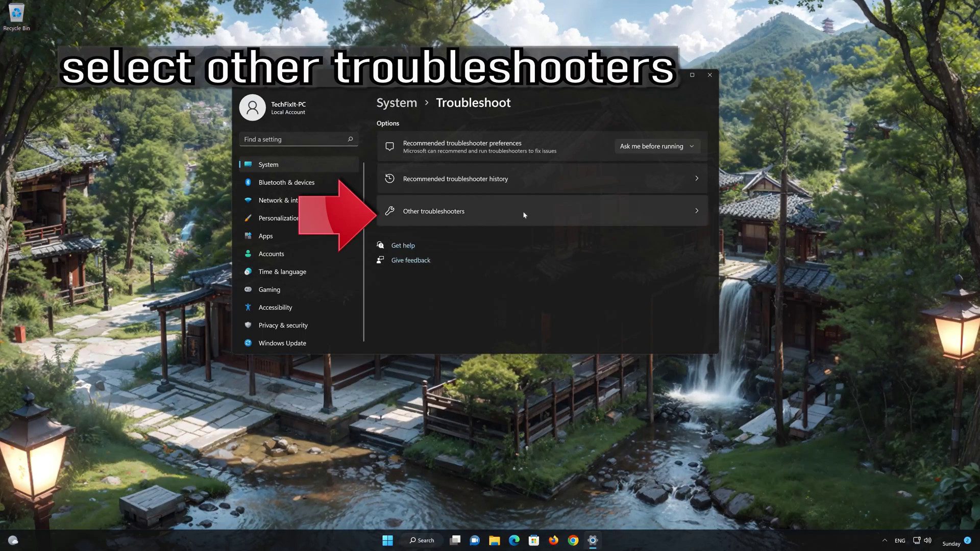
click(514, 217)
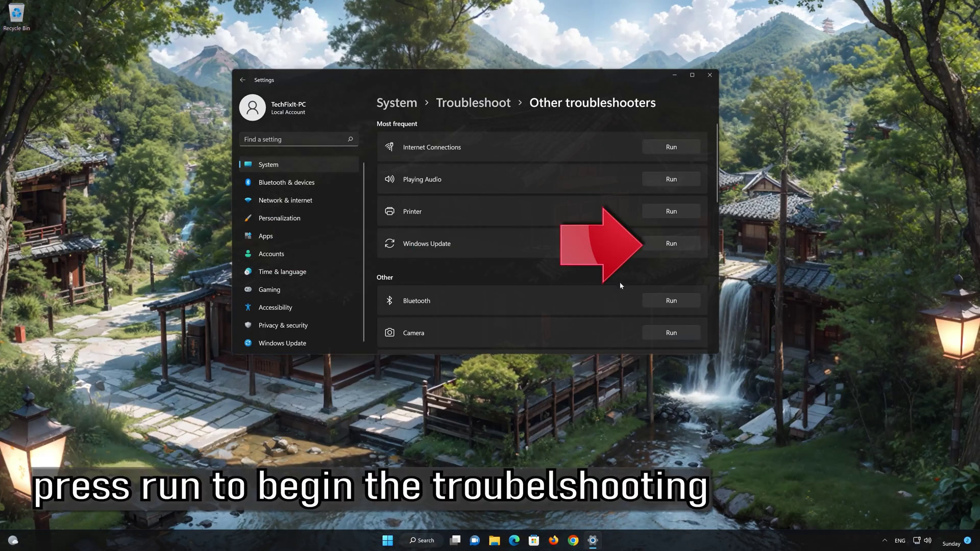
click(672, 244)
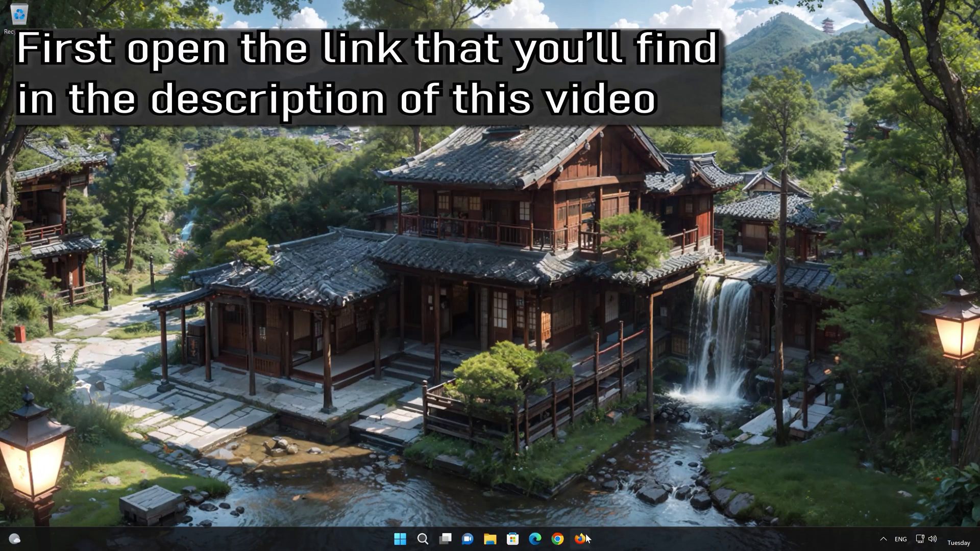
Step: Switch to Firefox, download the Windows 11 installation media creation tool from Microsoft's software-download/windows11 page, and close the browser
click(581, 539)
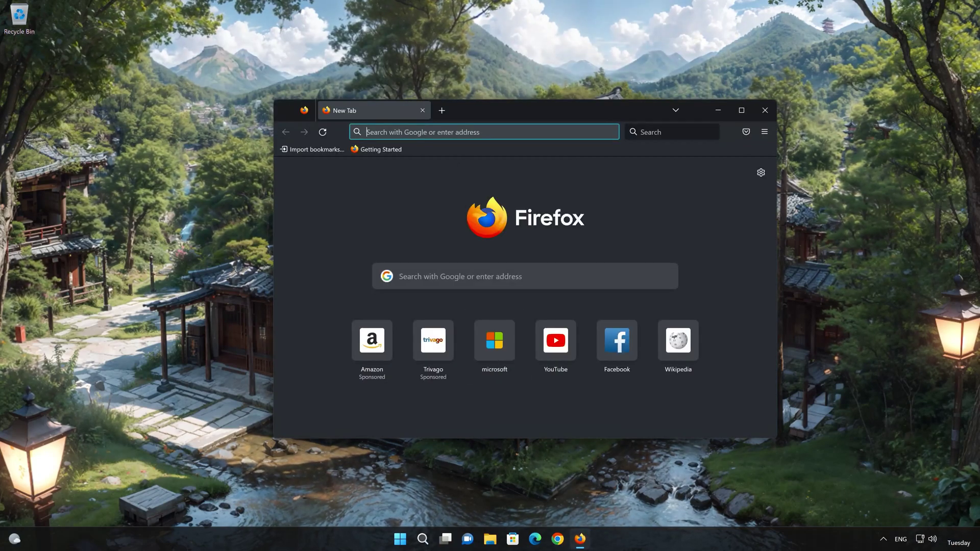
right_click(460, 132)
click(485, 218)
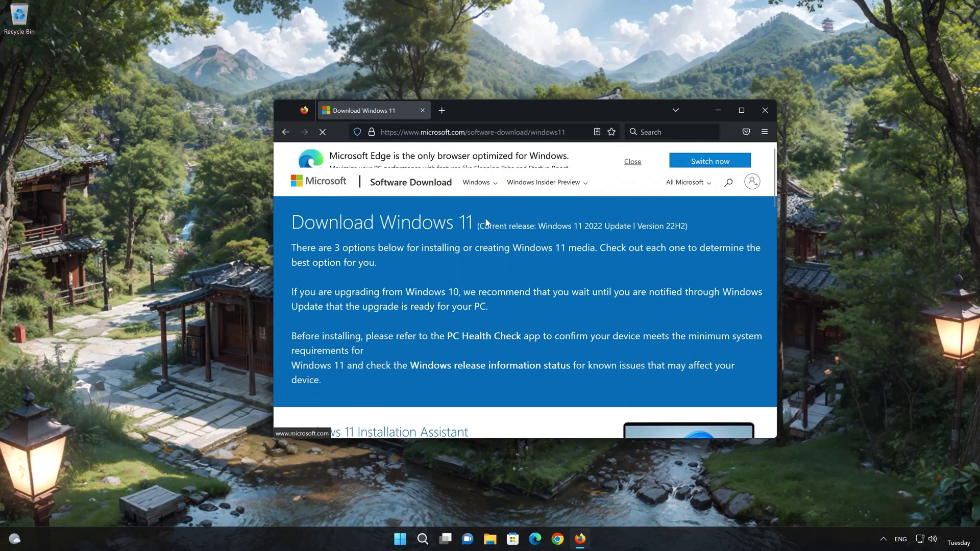
scroll(486, 224, down, 5)
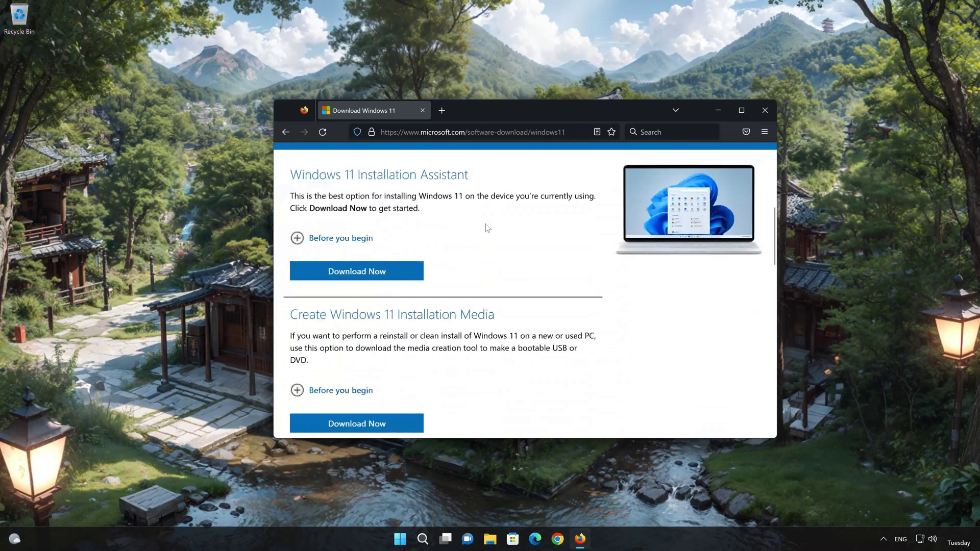
scroll(487, 228, down, 2)
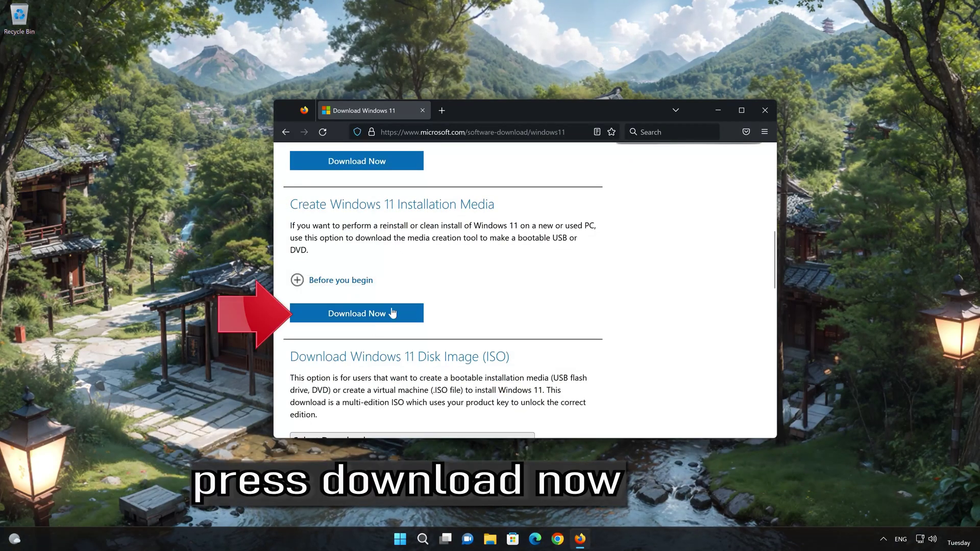
click(374, 314)
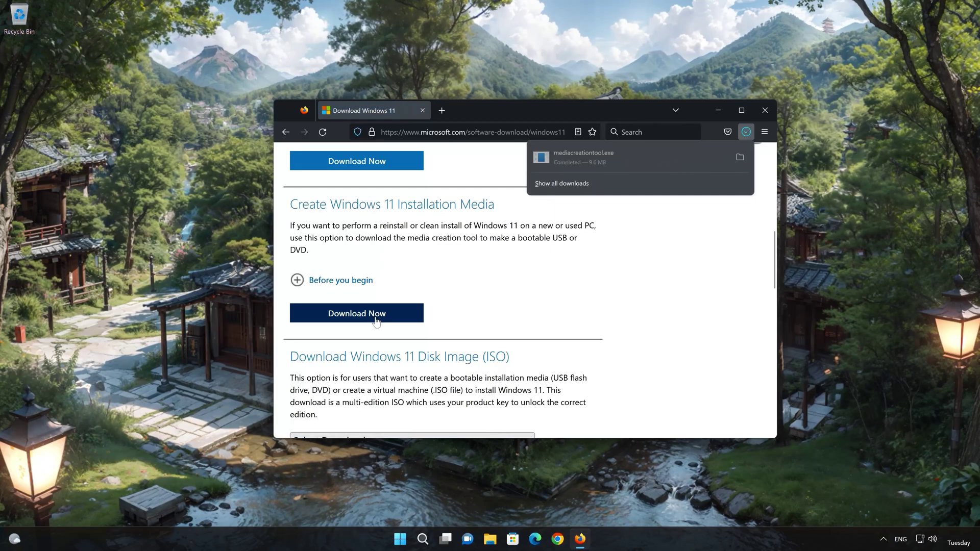
click(764, 110)
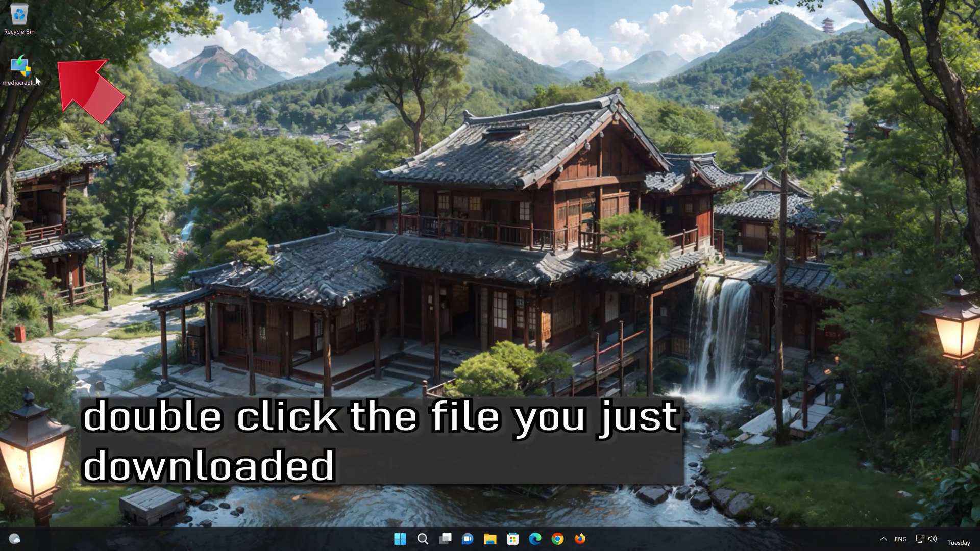
Step: Launch mediacreationtool from the desktop, allow its changes, accept the license terms, and keep the recommended language and edition
click(19, 77)
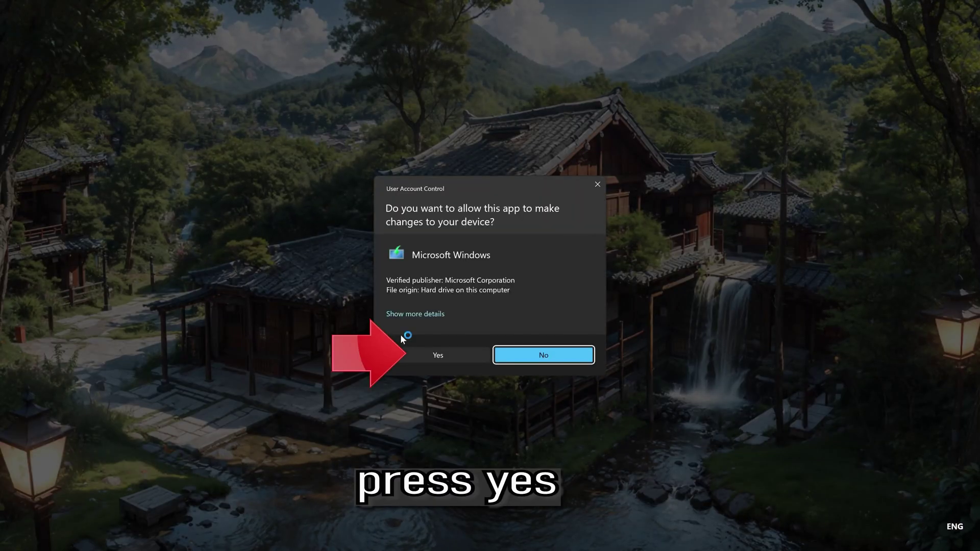
click(433, 356)
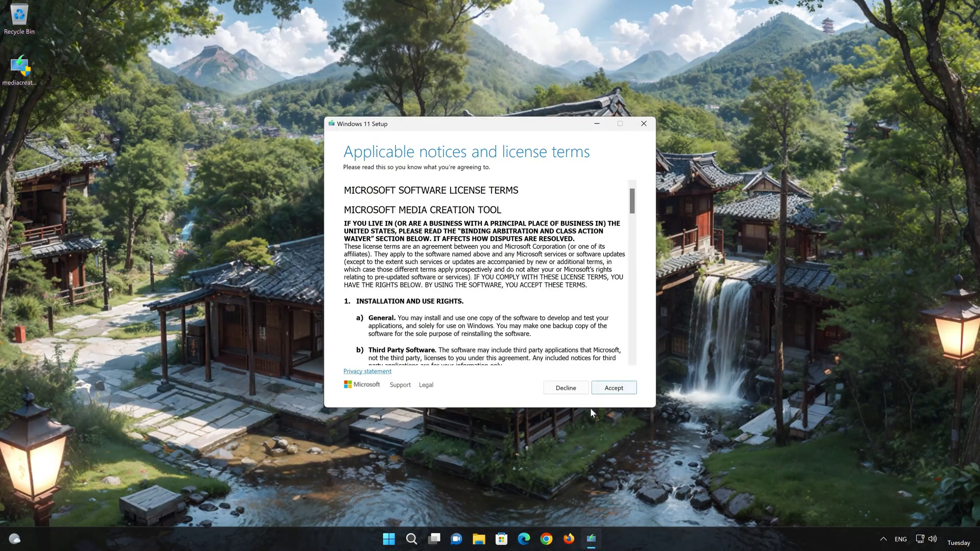
click(614, 388)
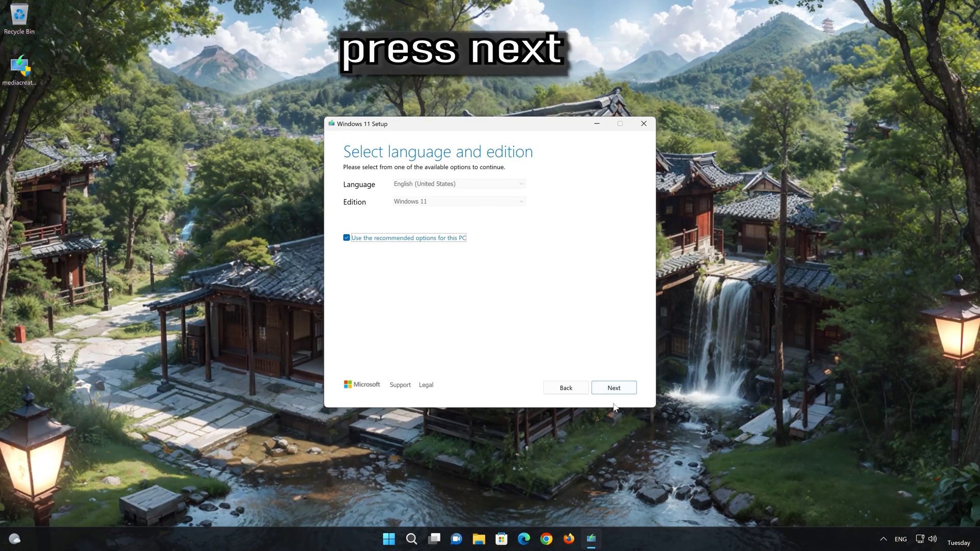
click(614, 388)
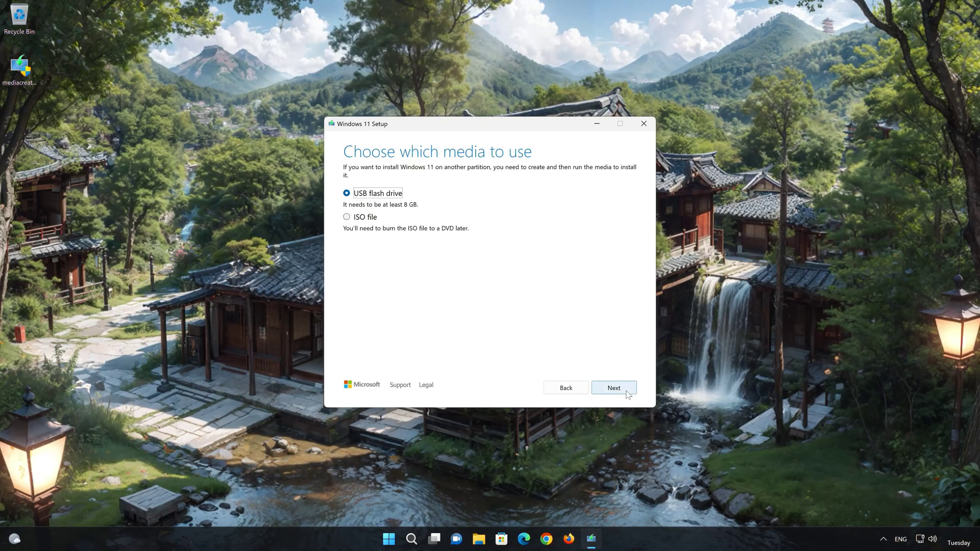
Step: Create the installation media as an ISO file named Windows 11 on the Desktop and finish the wizard
click(347, 218)
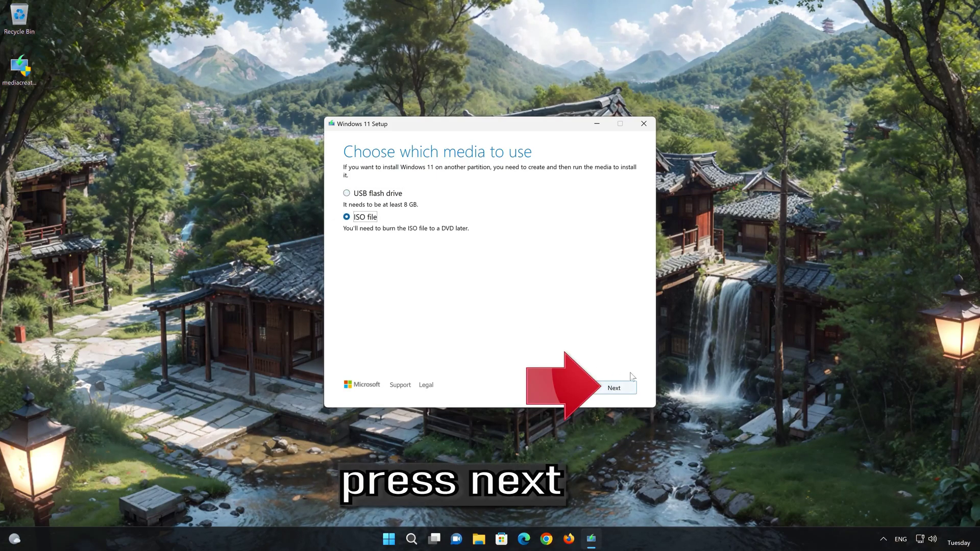
click(614, 388)
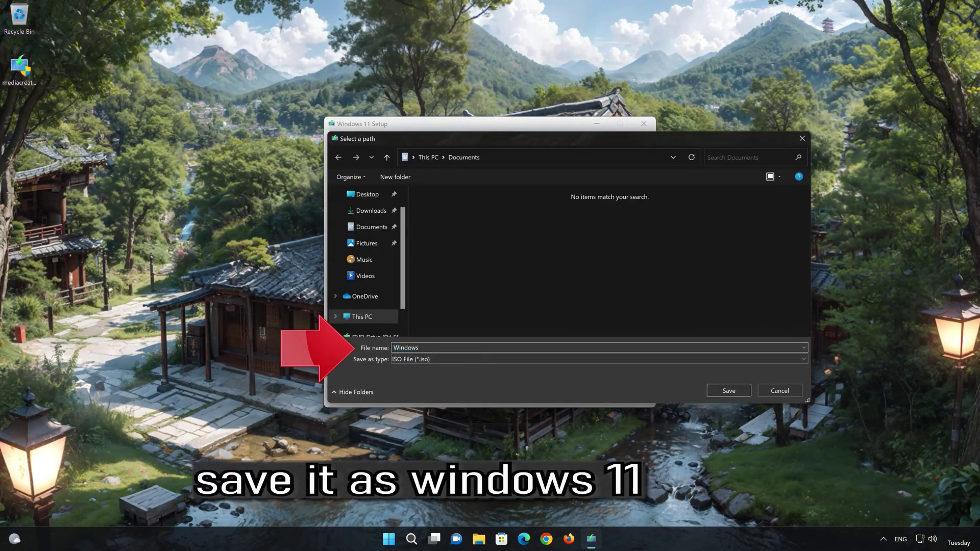
text(11)
click(367, 194)
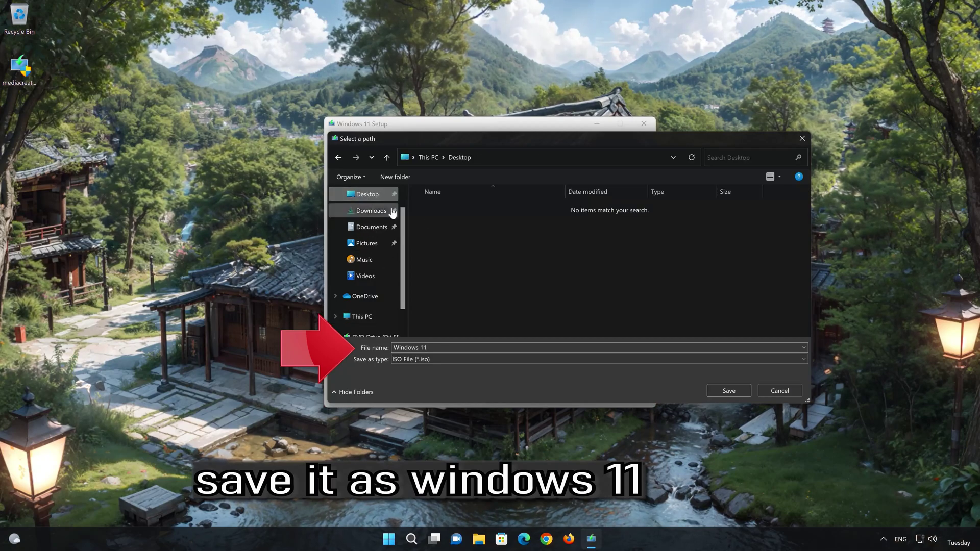
click(737, 390)
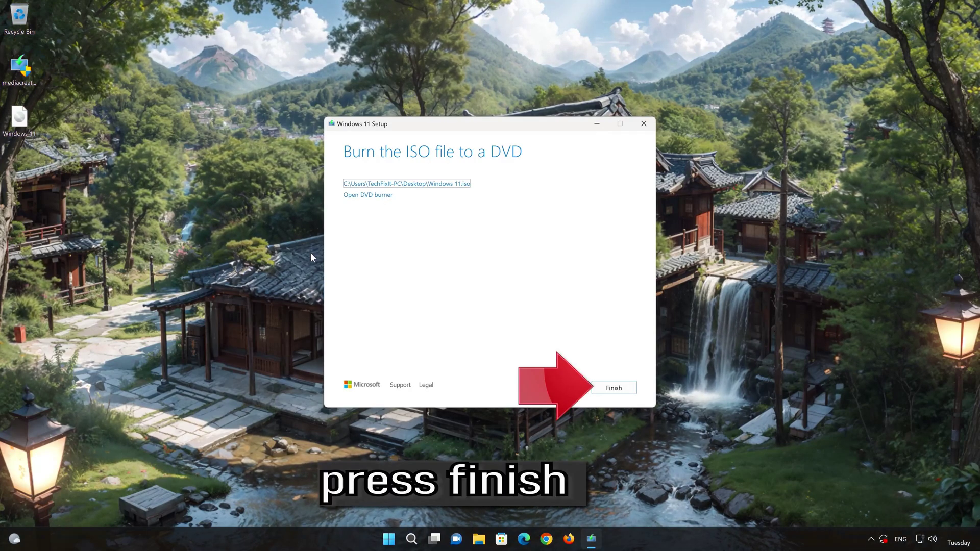
click(613, 388)
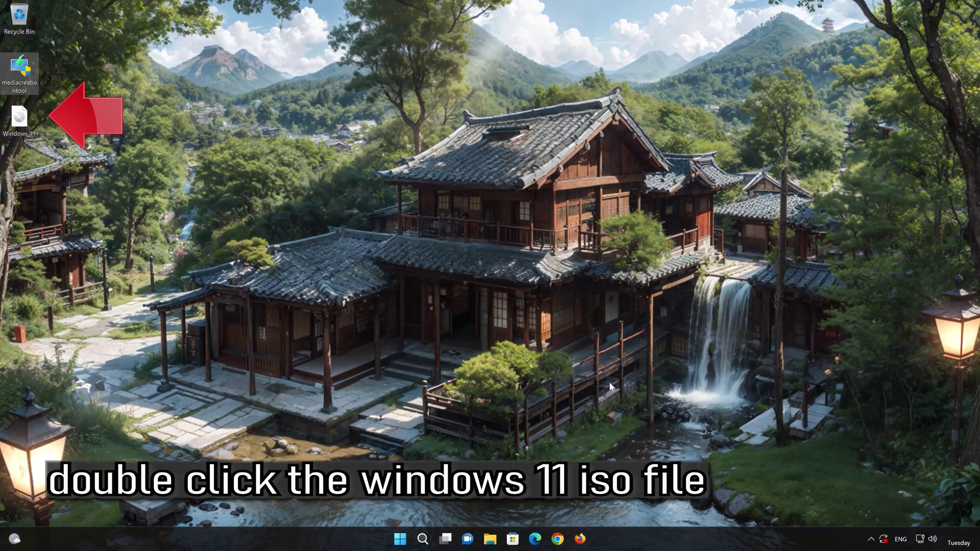
Step: Mount the Windows 11 ISO from the desktop, run its setup application with changes allowed, and close the drive window
double_click(17, 118)
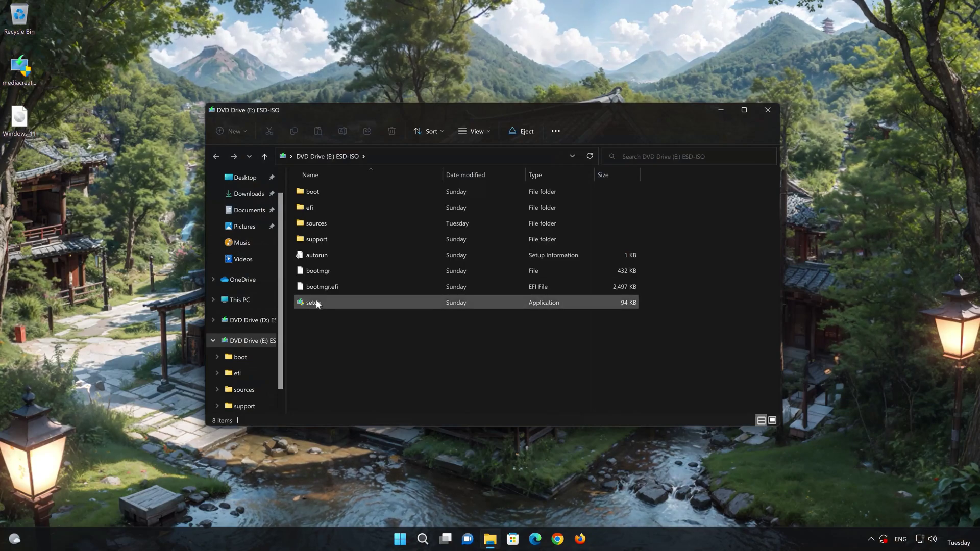
double_click(367, 302)
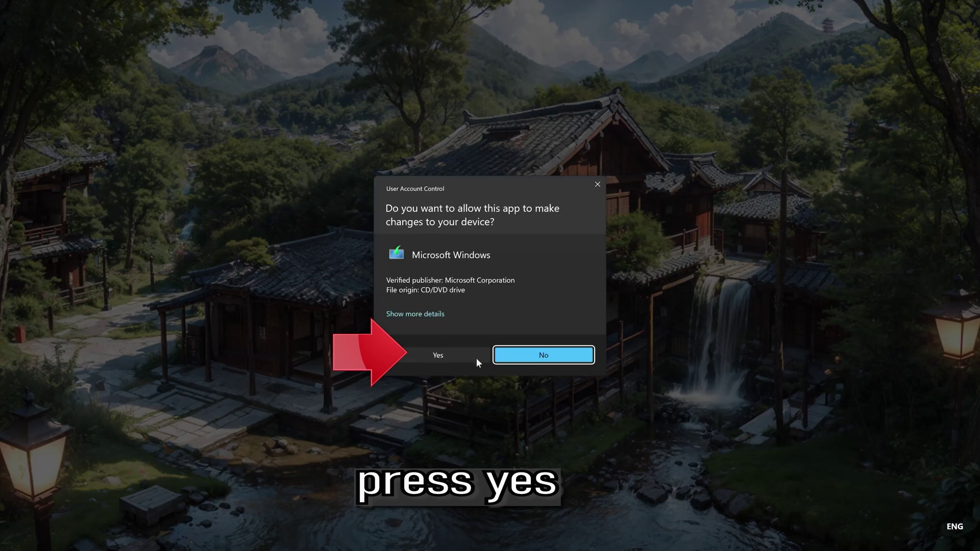
click(433, 356)
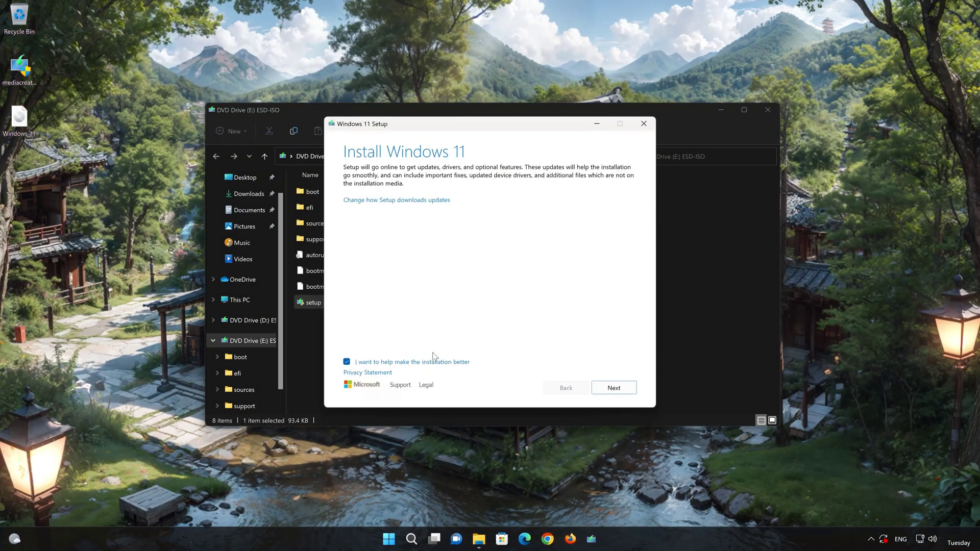
click(766, 111)
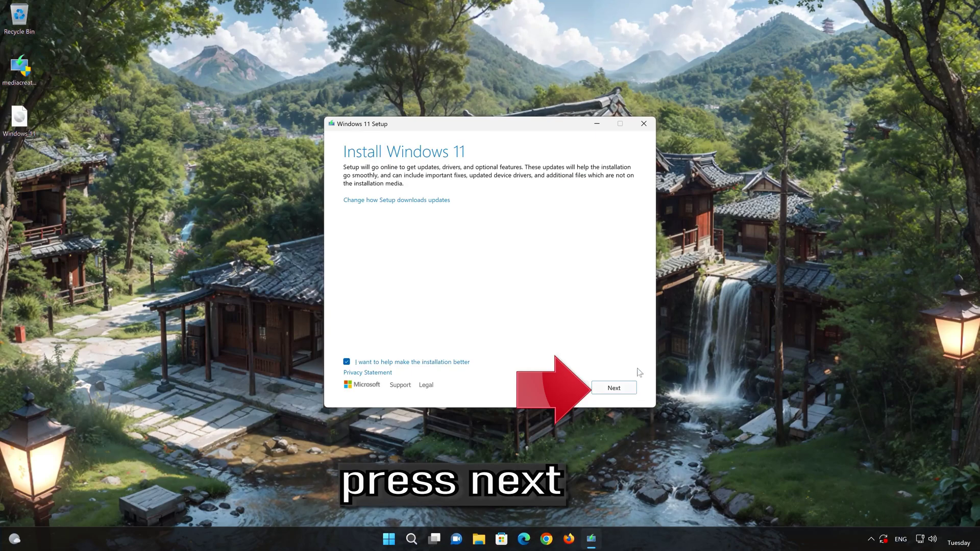
Step: Accept the license terms in Windows 11 Setup and start installing Windows 11 Pro, keeping personal files and apps
click(614, 388)
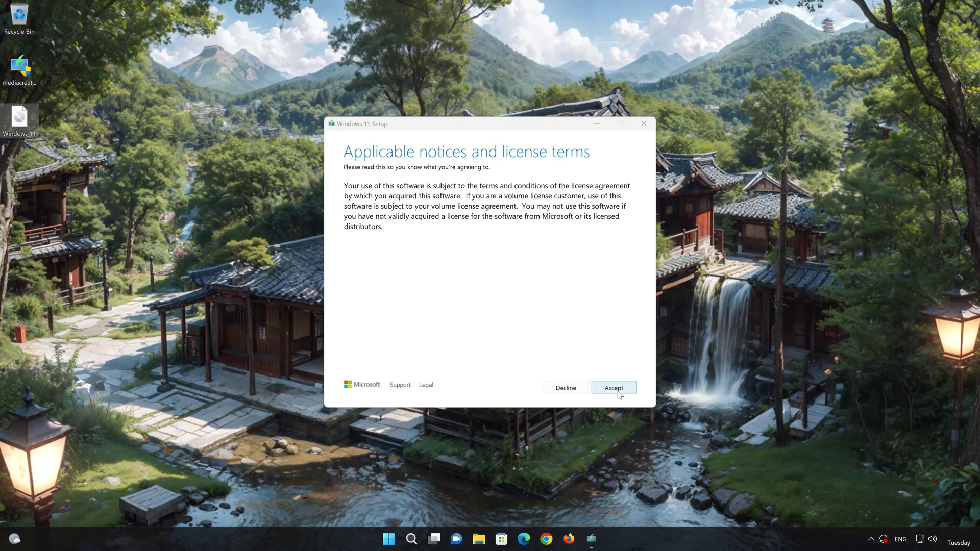
click(617, 393)
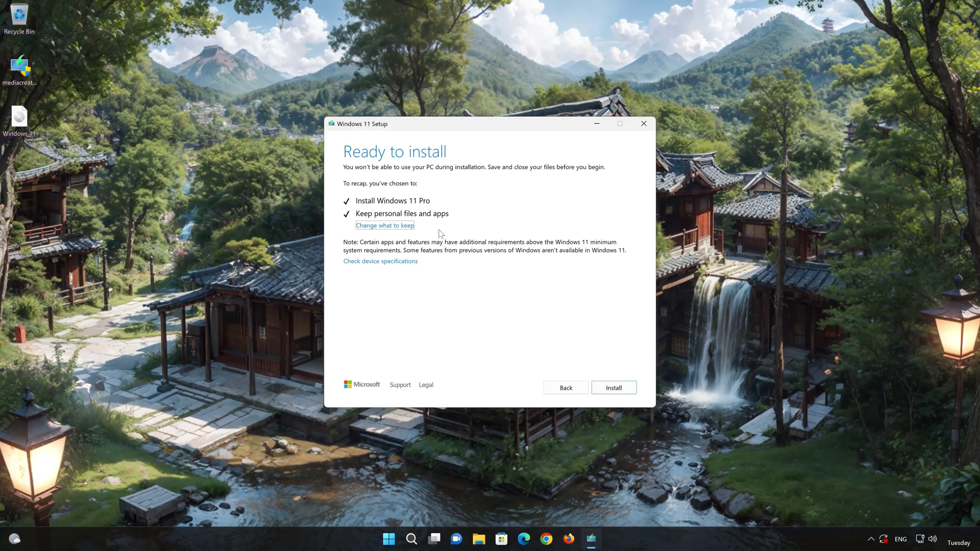
click(625, 389)
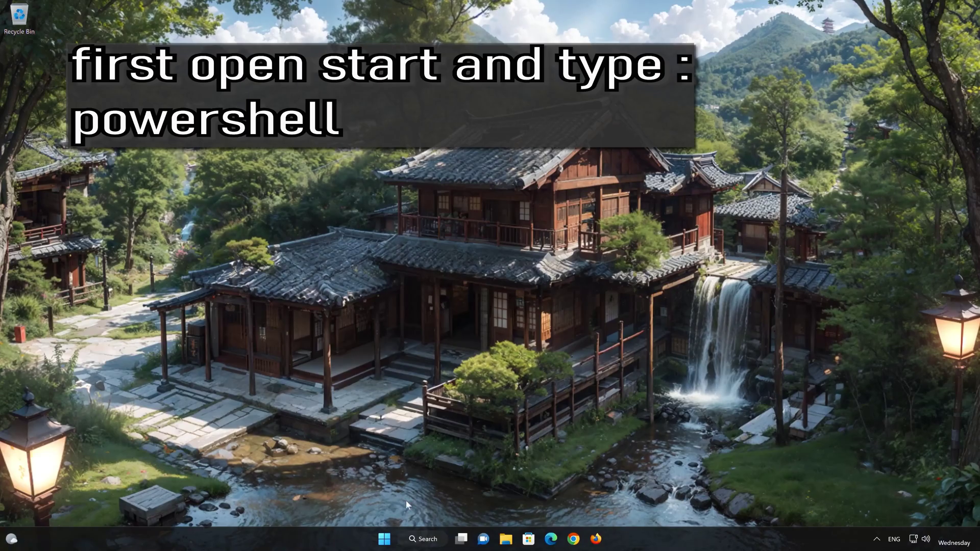
Step: Search for PowerShell, run Windows PowerShell as administrator, and allow it to make changes
click(394, 540)
text(po)
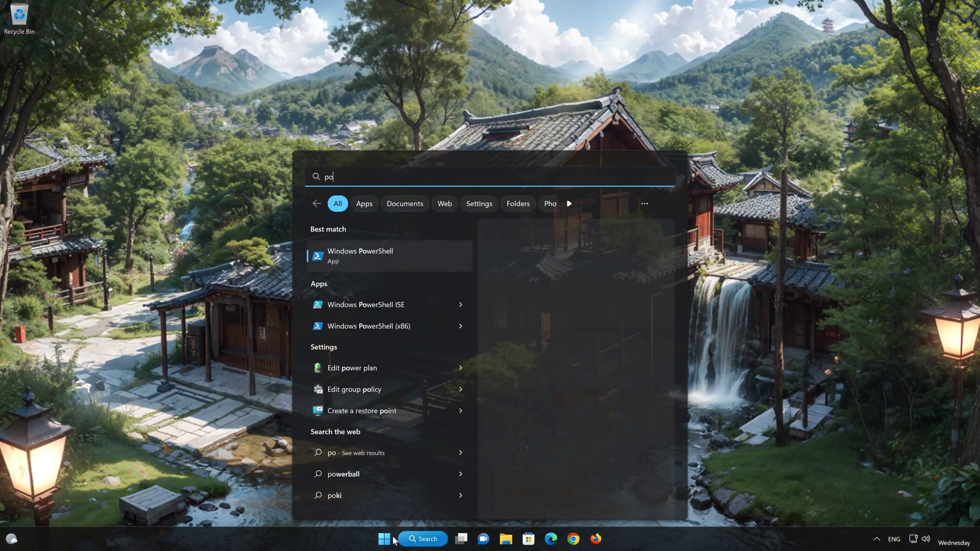
text(wershll)
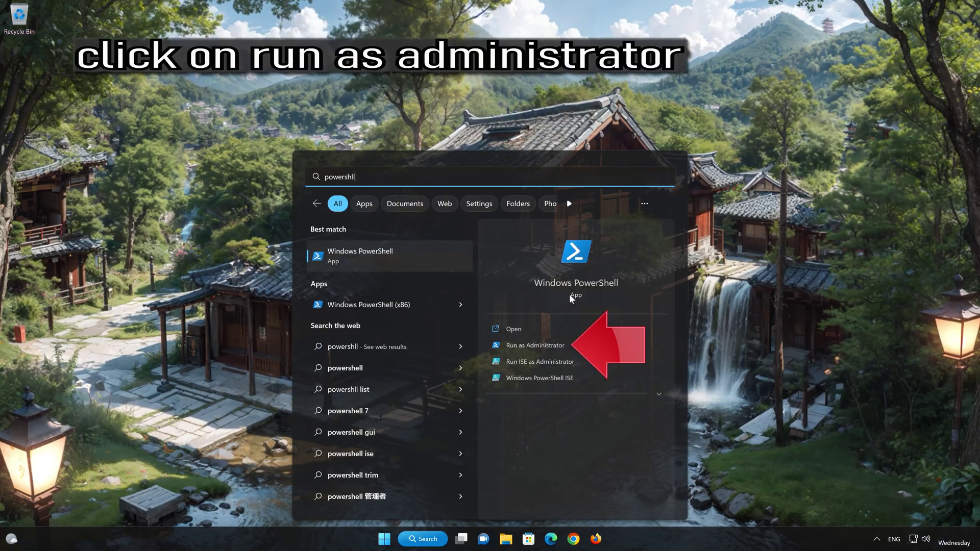
click(547, 344)
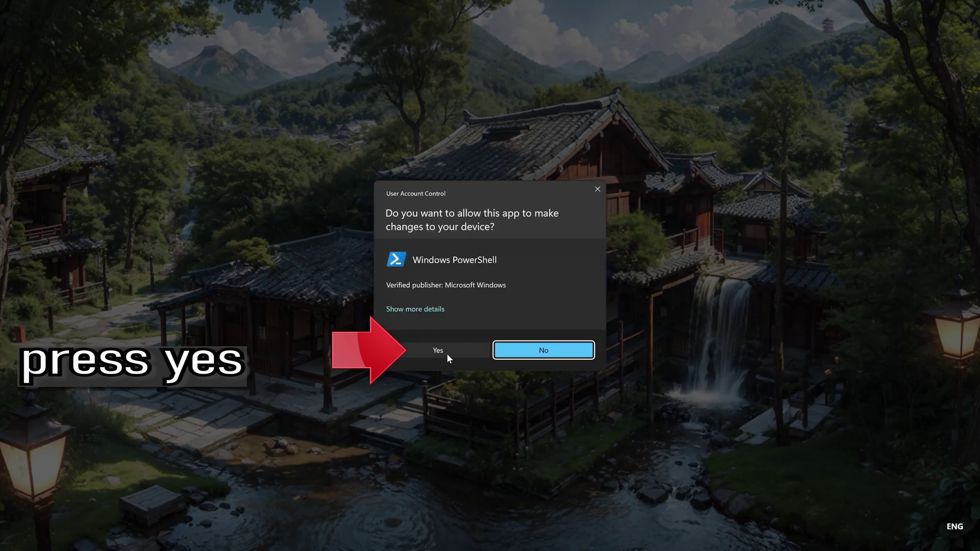
click(446, 353)
Step: Repair the Windows image in PowerShell by running Dism /Online /Cleanup-Image /RestoreHealth
drag(268, 21, 528, 127)
text(Dism /Online )
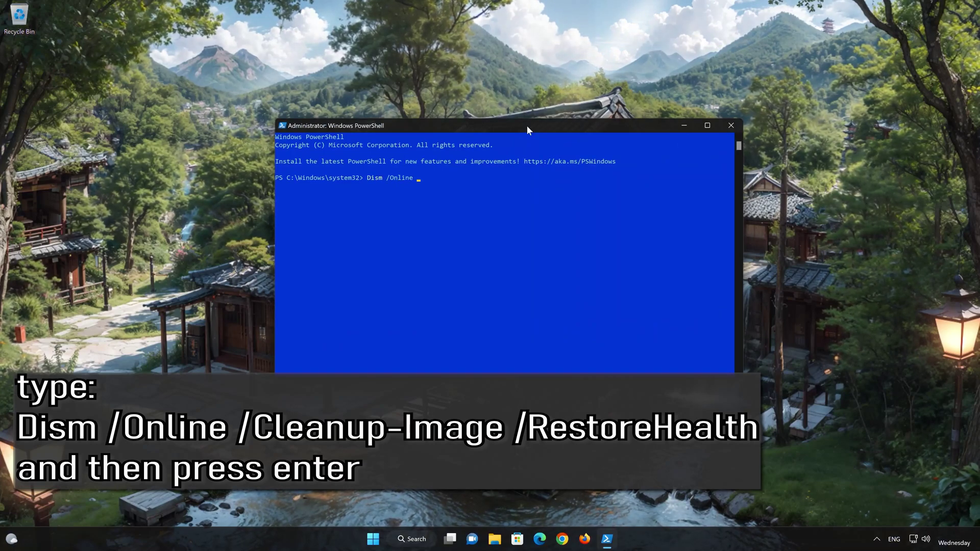
text(/)
text(Cl)
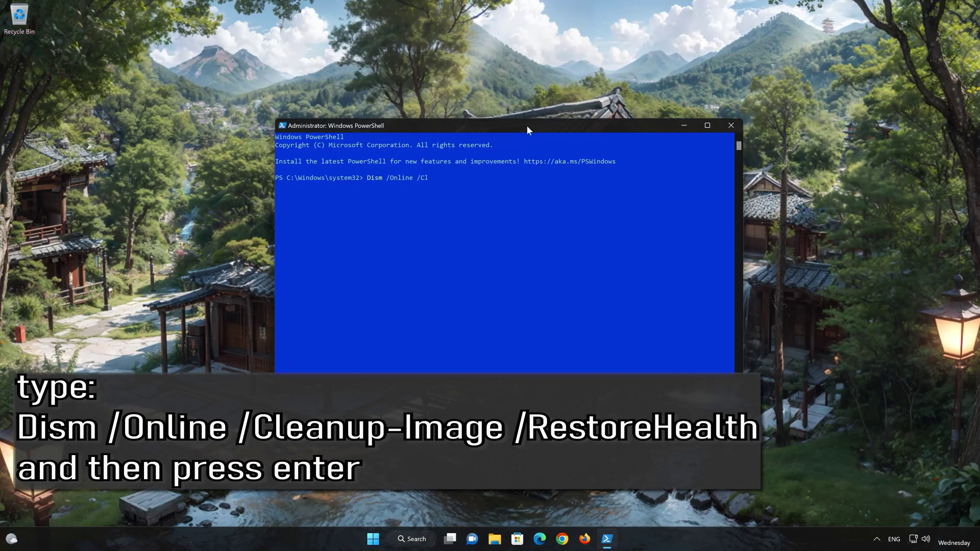
text(eanup-Im)
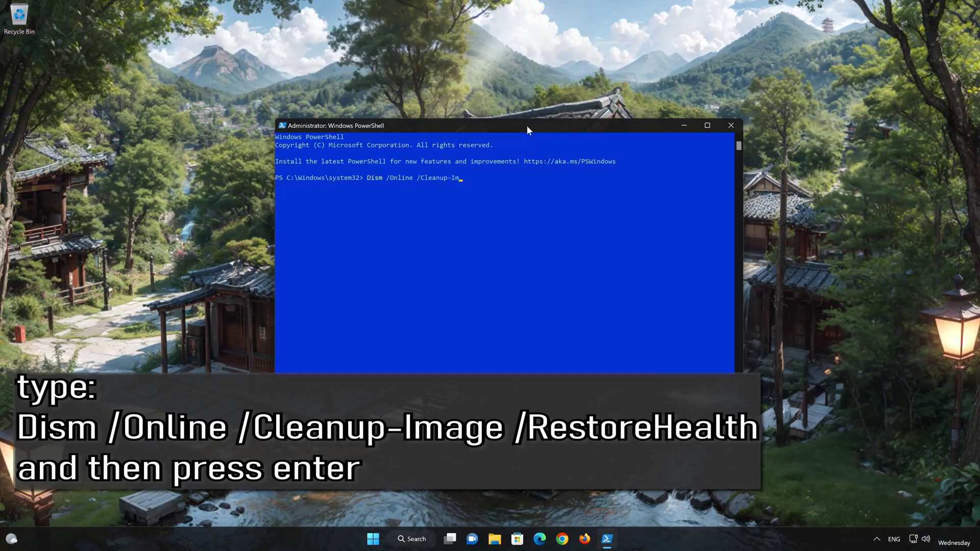
text(age /)
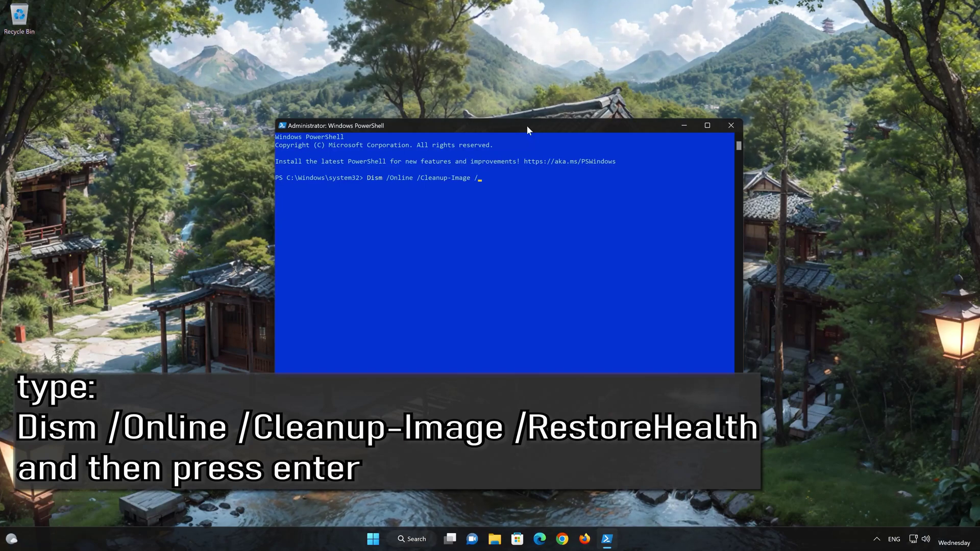
text(RestoreHealth)
key(Return)
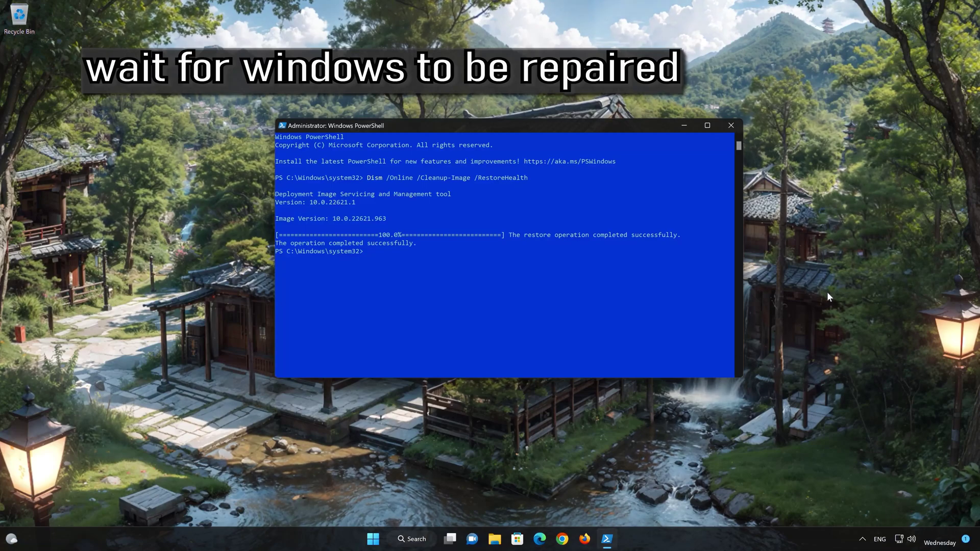
Step: Exit the PowerShell session
text(e)
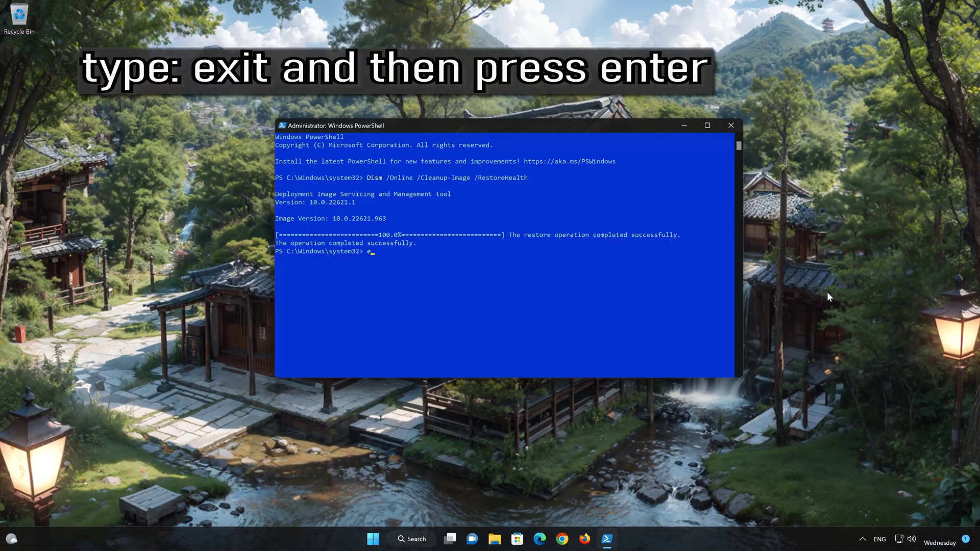